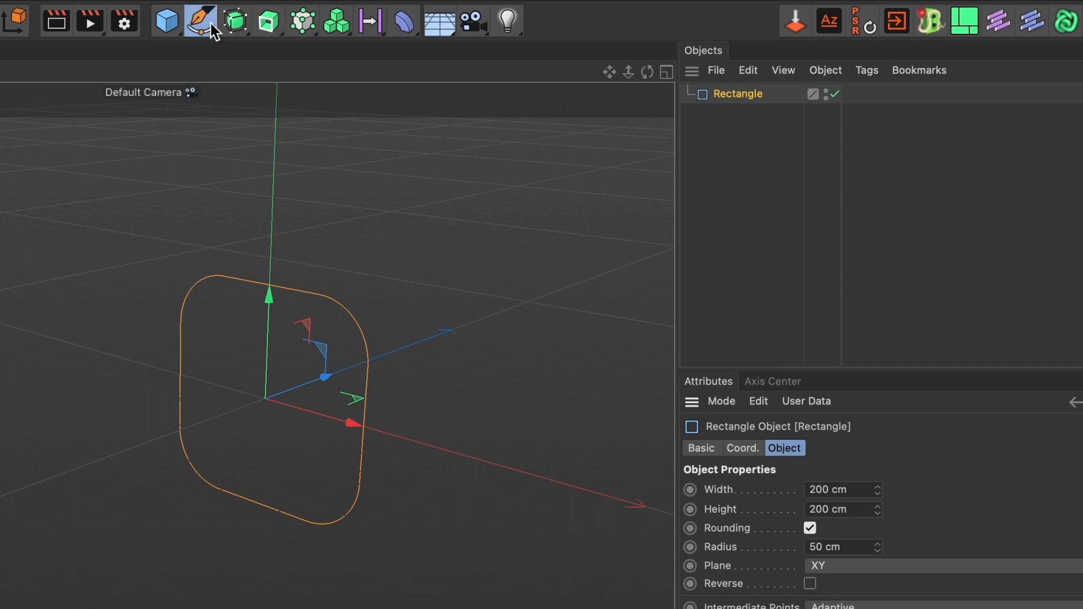
Add a new Rectangle spline with width and height both set to 90 cm.
click(211, 23)
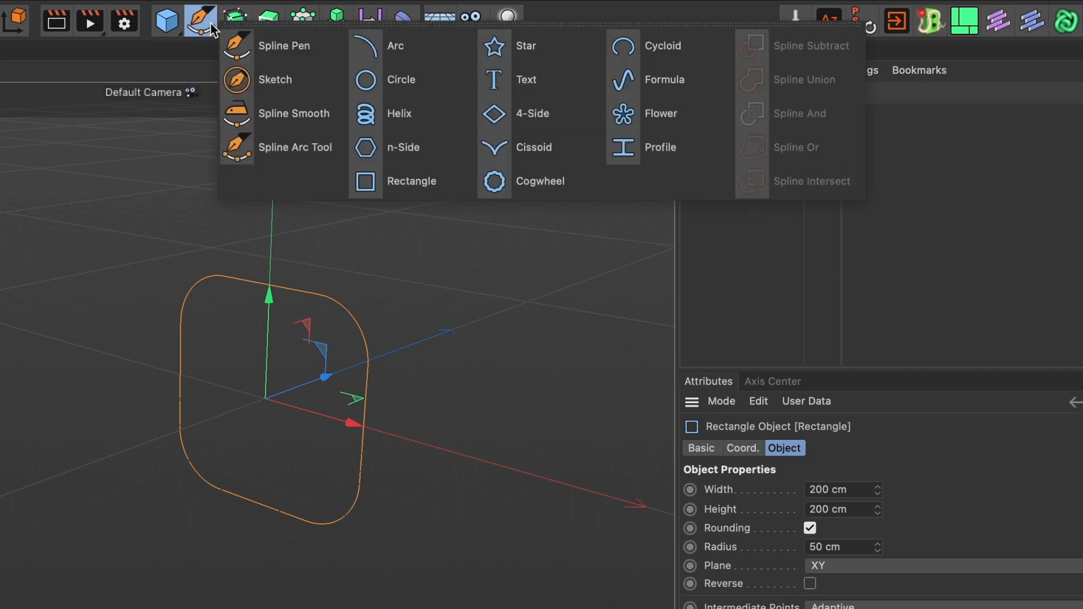
click(412, 169)
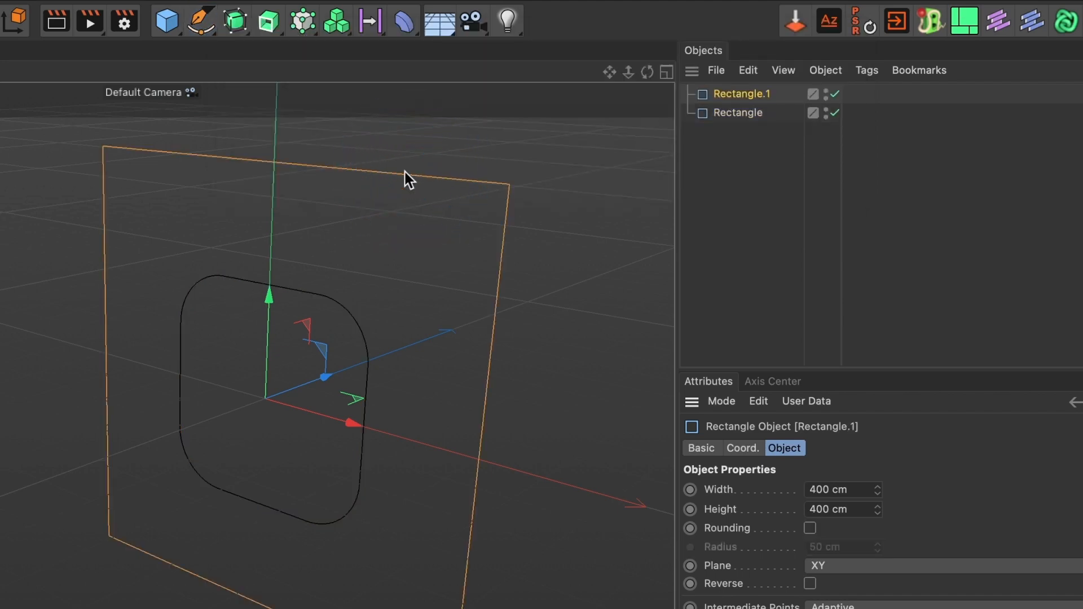
click(797, 488)
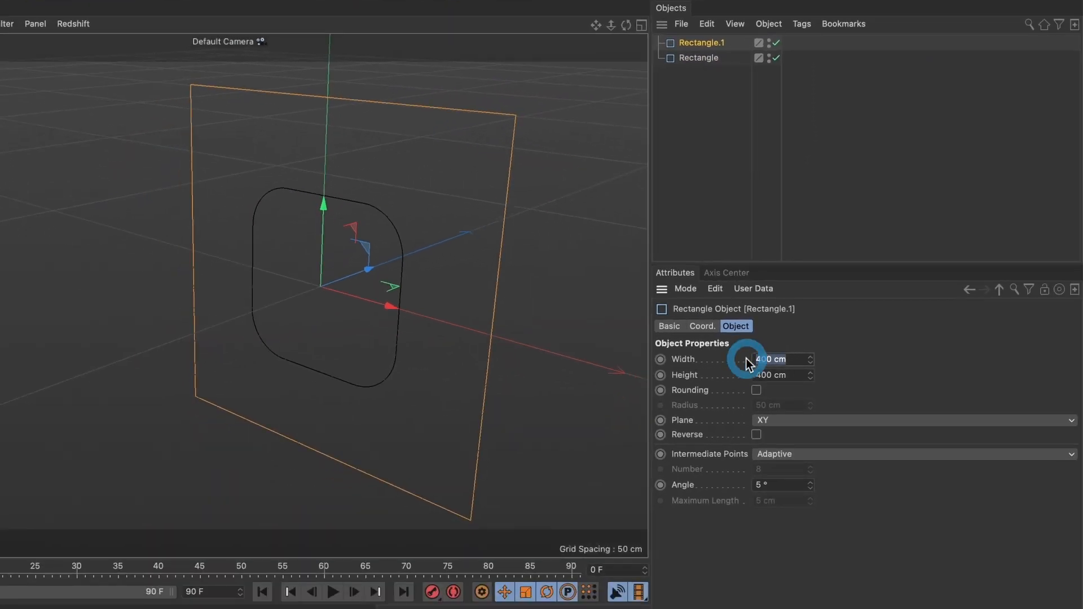
text(90)
key(Tab)
text(90)
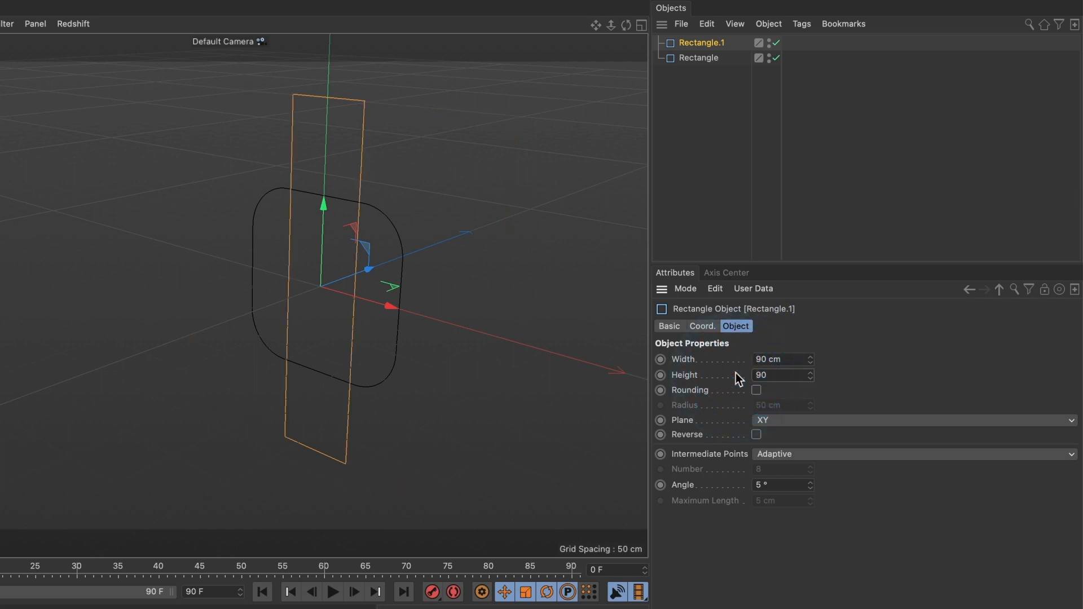
key(Return)
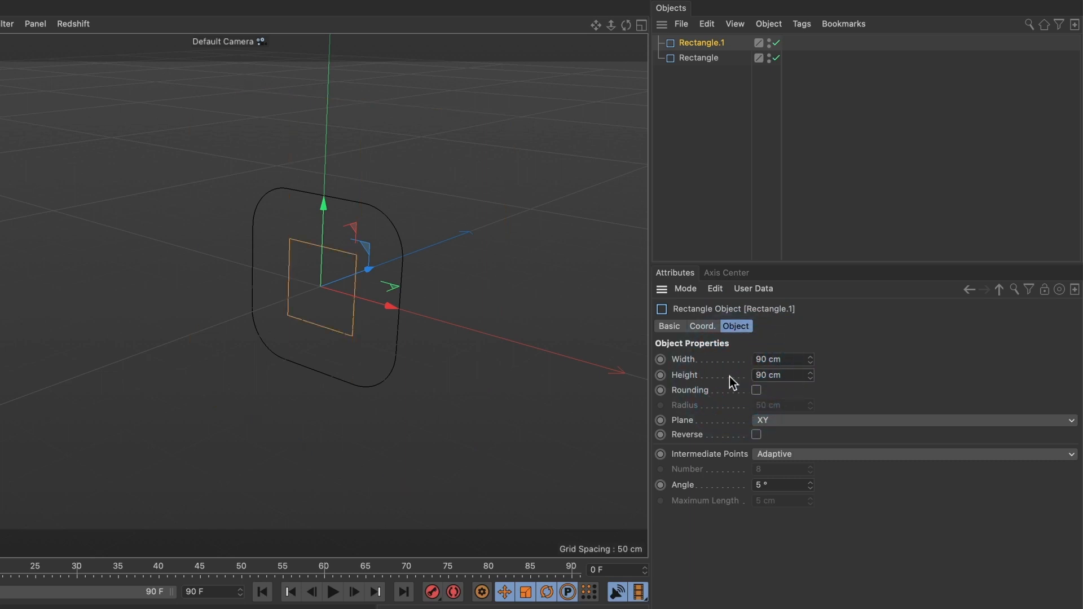
Enable Rounding on the rectangle with a 10 cm corner radius.
click(756, 394)
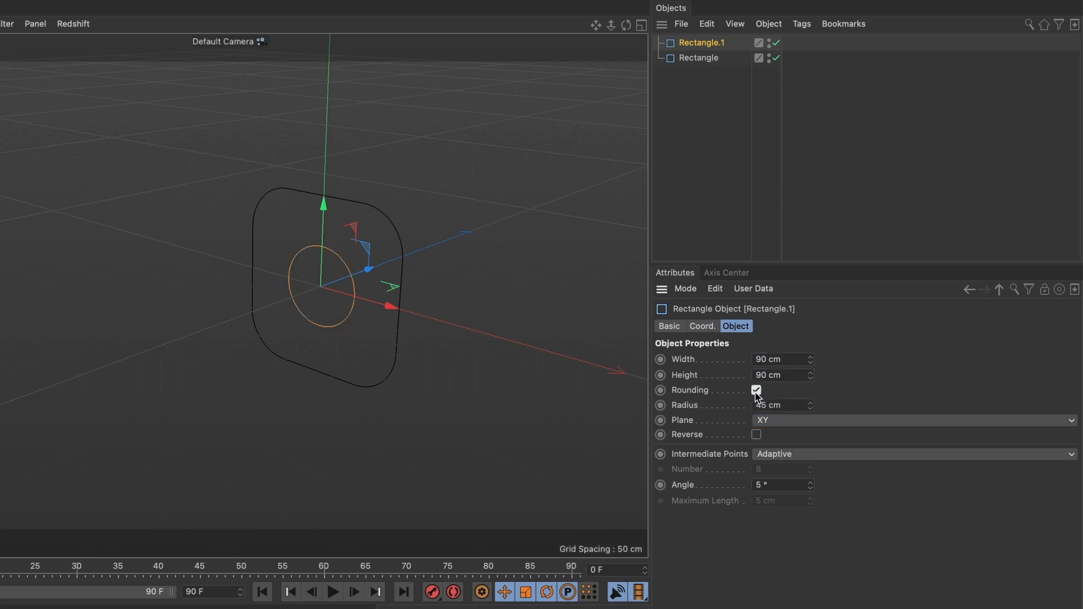
click(761, 405)
click(731, 400)
text(10)
key(Return)
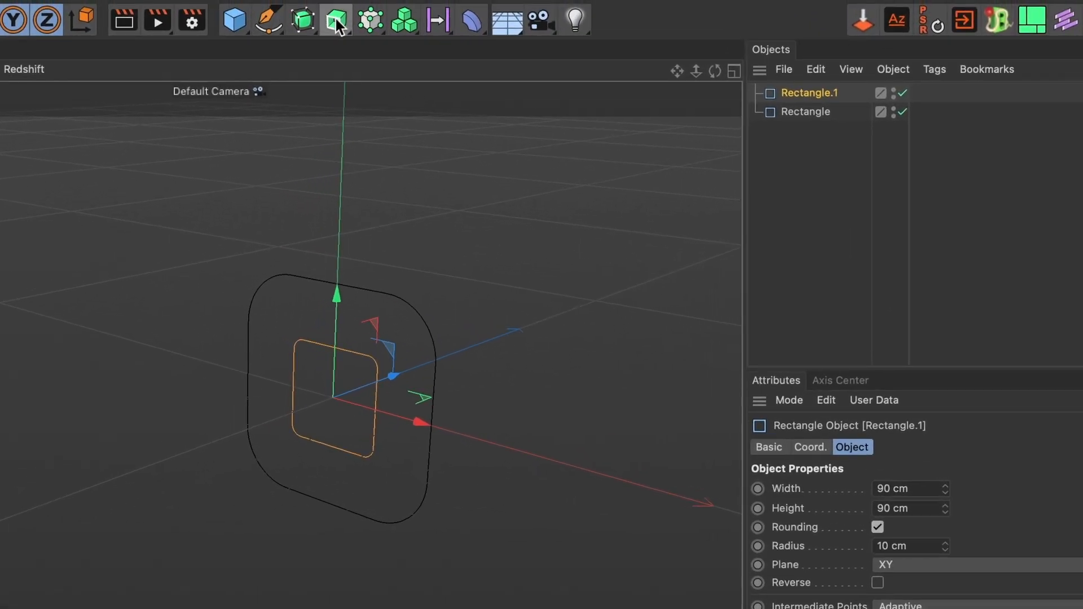
Add a Sweep and parent Rectangle.1 and Rectangle under it to form the ring.
click(345, 29)
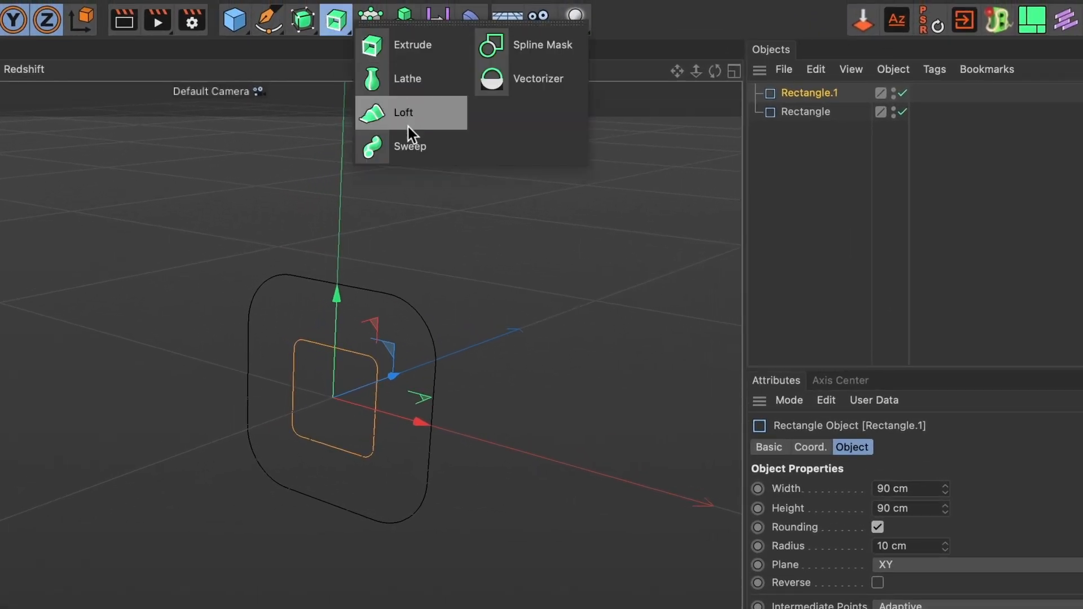
click(431, 148)
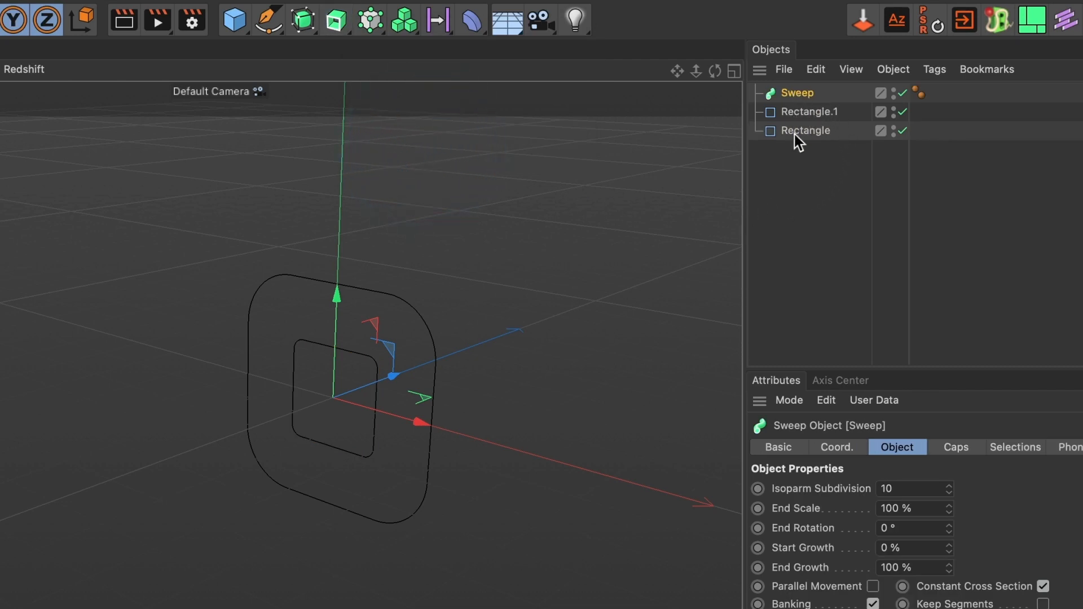
mouse_move(806, 117)
mouse_down()
mouse_move(797, 141)
mouse_move(790, 116)
mouse_move(815, 107)
mouse_move(803, 109)
mouse_move(804, 97)
mouse_up()
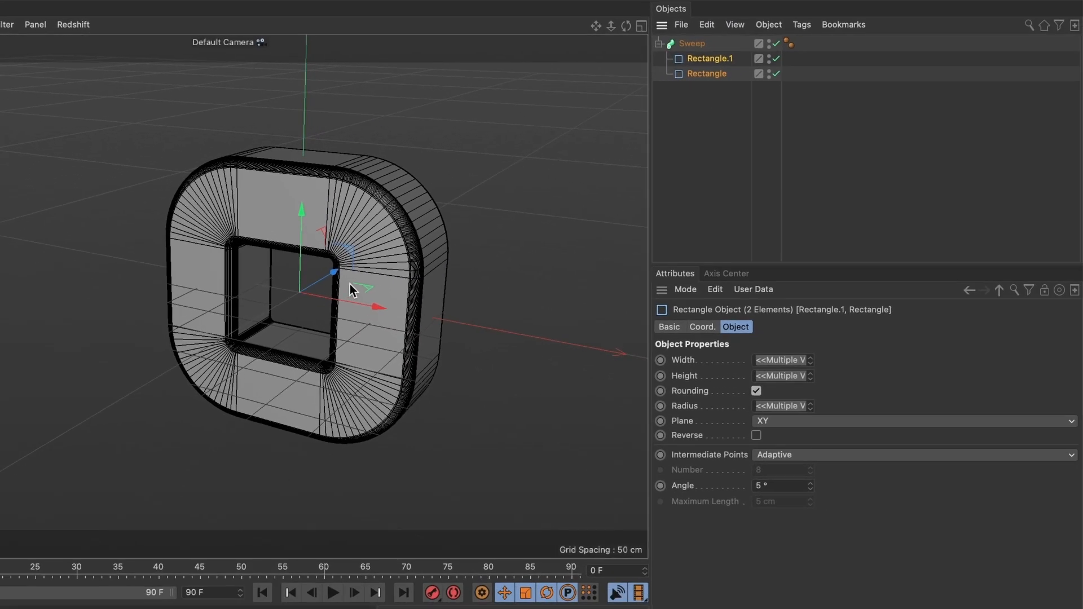
alt+right_drag(357, 316, 432, 297)
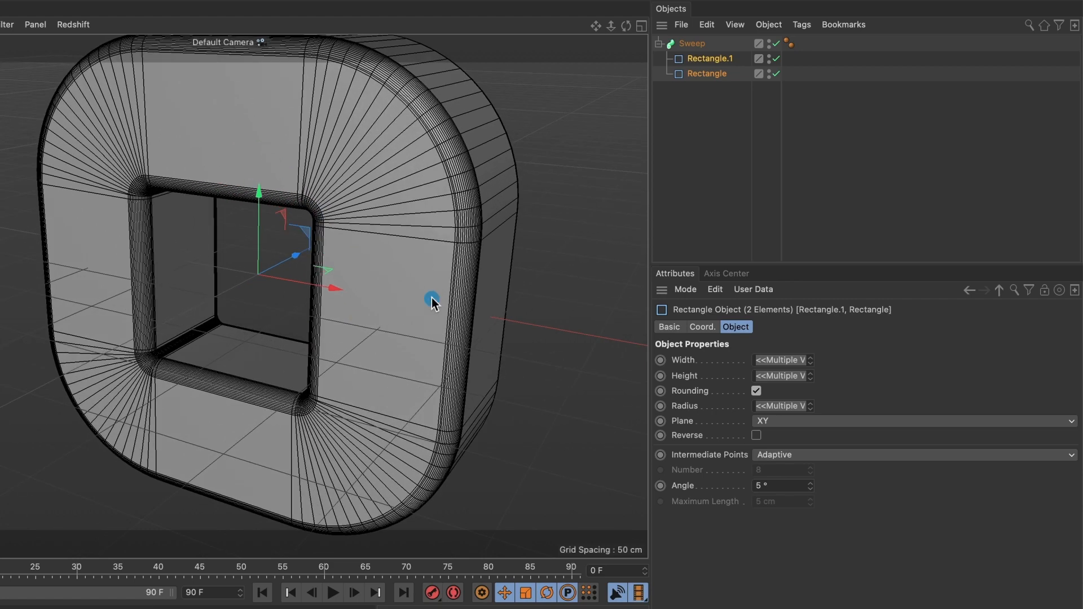
alt+middle_drag(432, 297, 528, 311)
alt+drag(528, 311, 531, 307)
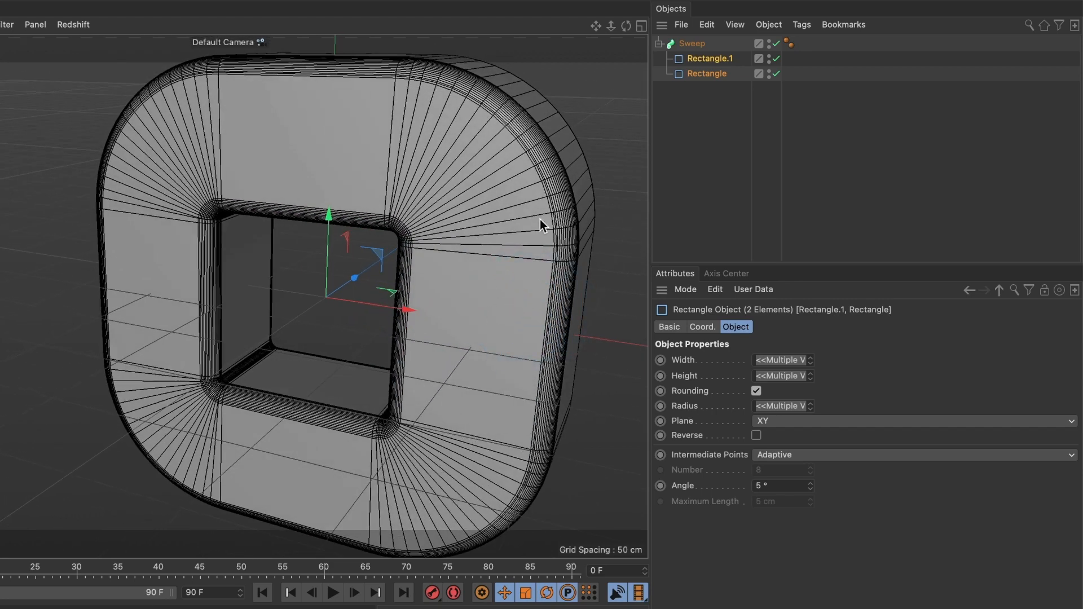
click(712, 90)
Set the large Rectangle path's intermediate points to Uniform with Number 20.
click(704, 75)
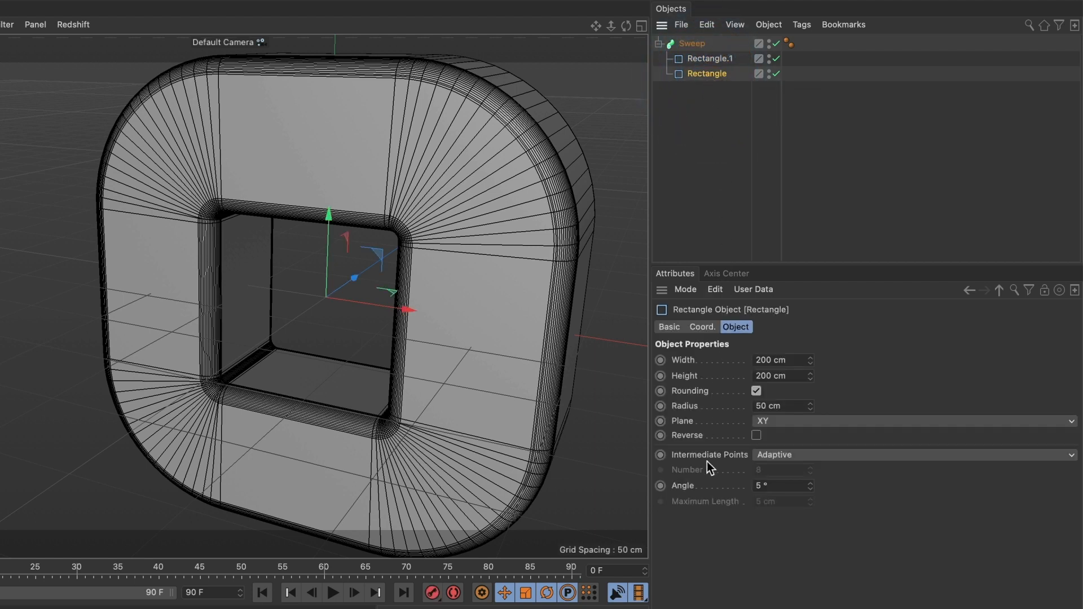
click(763, 458)
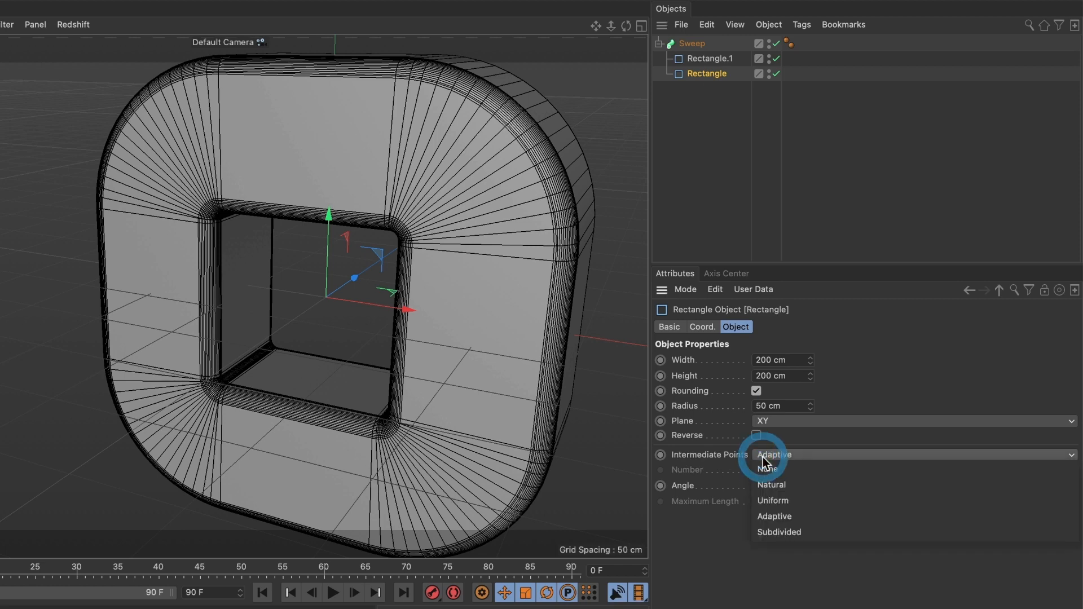
click(803, 502)
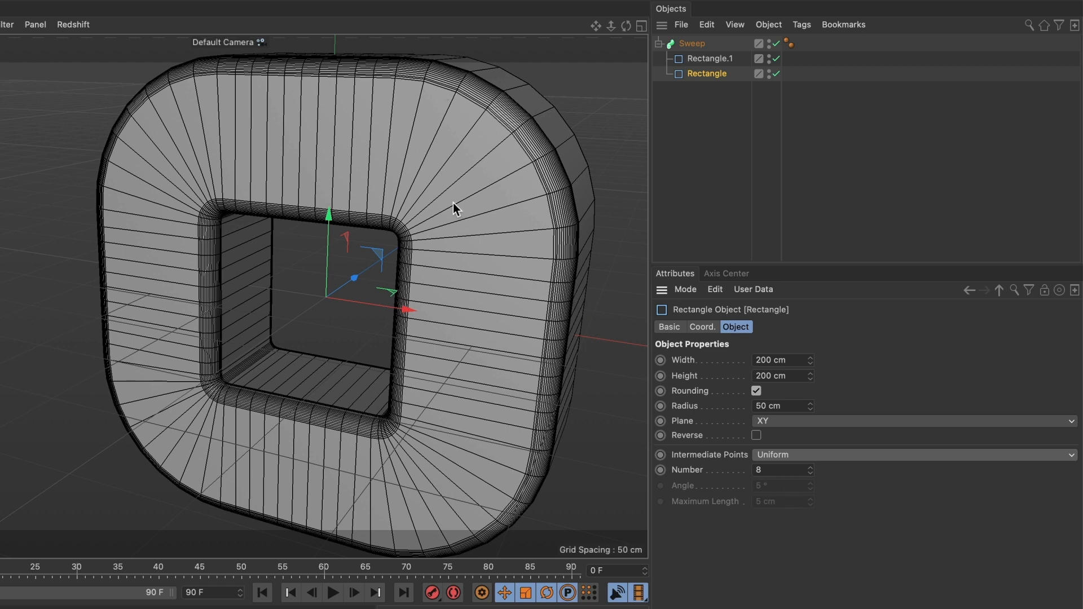
click(752, 470)
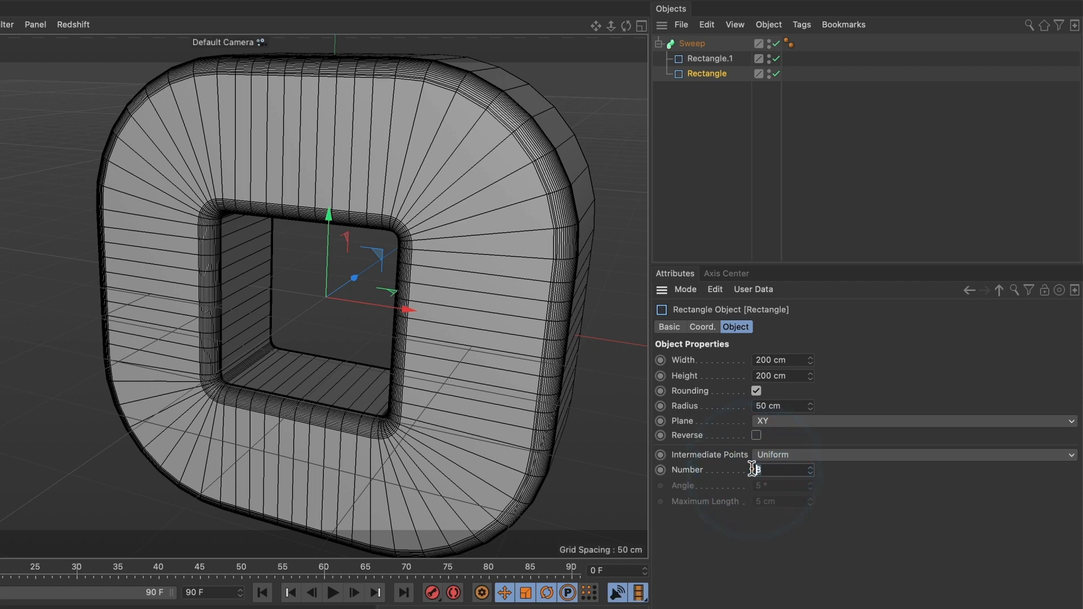
key(BackSpace)
text(20)
key(Return)
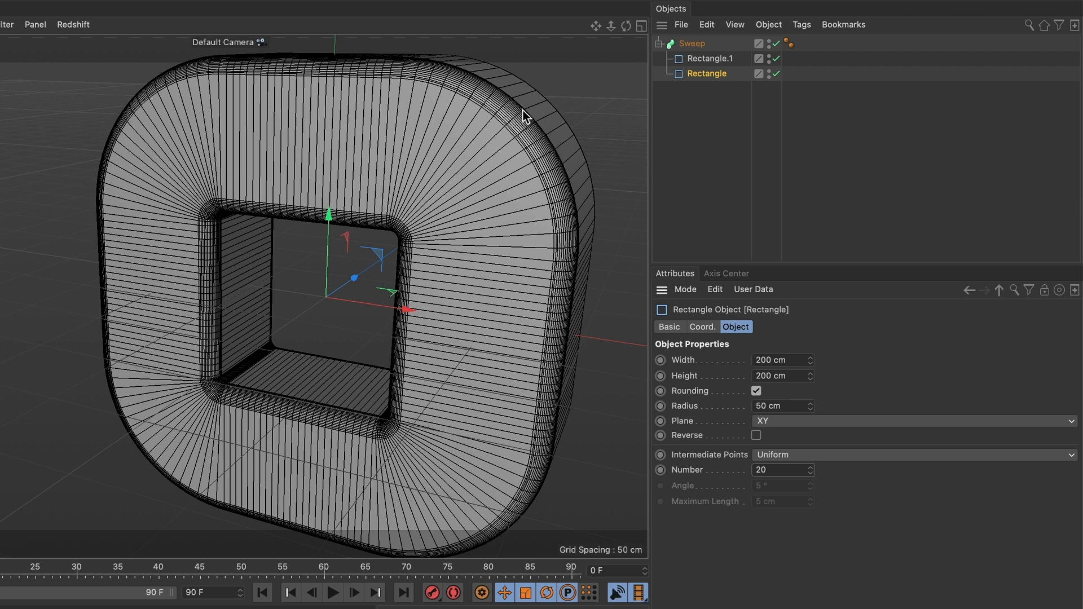
click(709, 61)
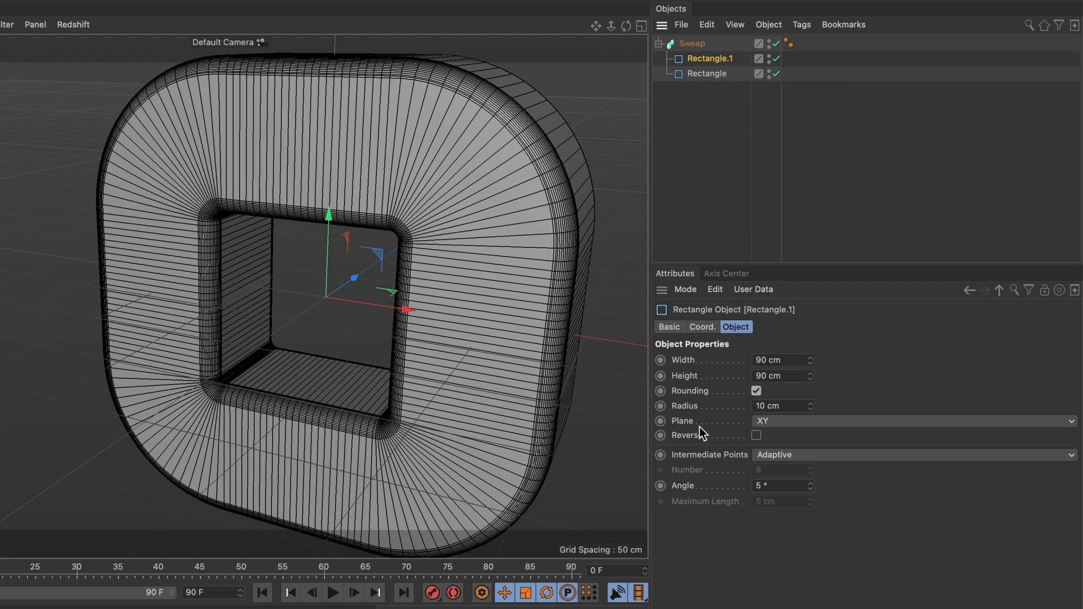
Set Rectangle.1's intermediate points to Uniform with Number 10.
click(826, 453)
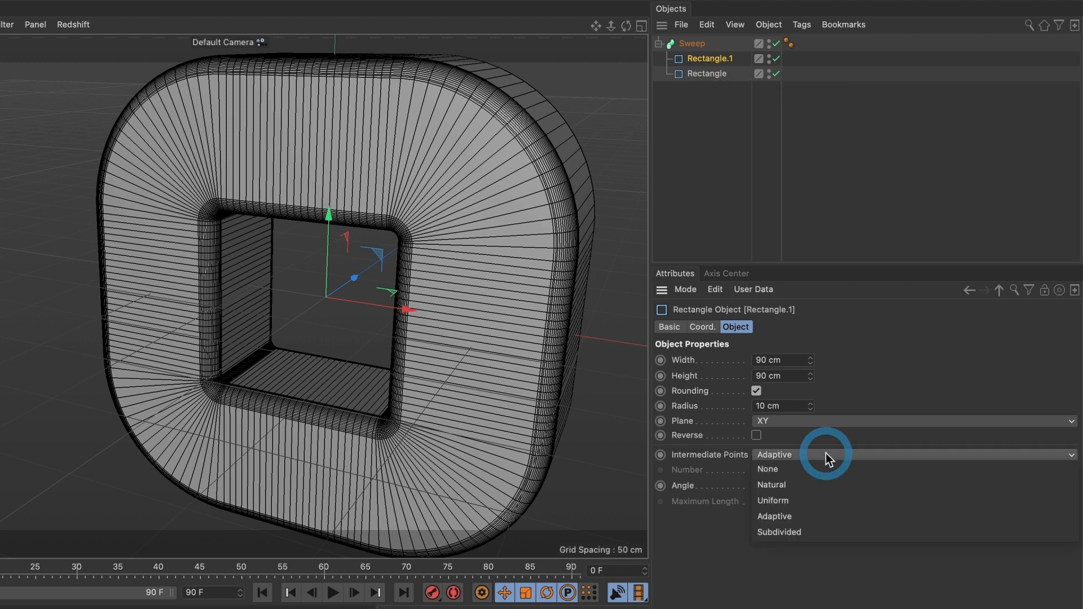
click(804, 499)
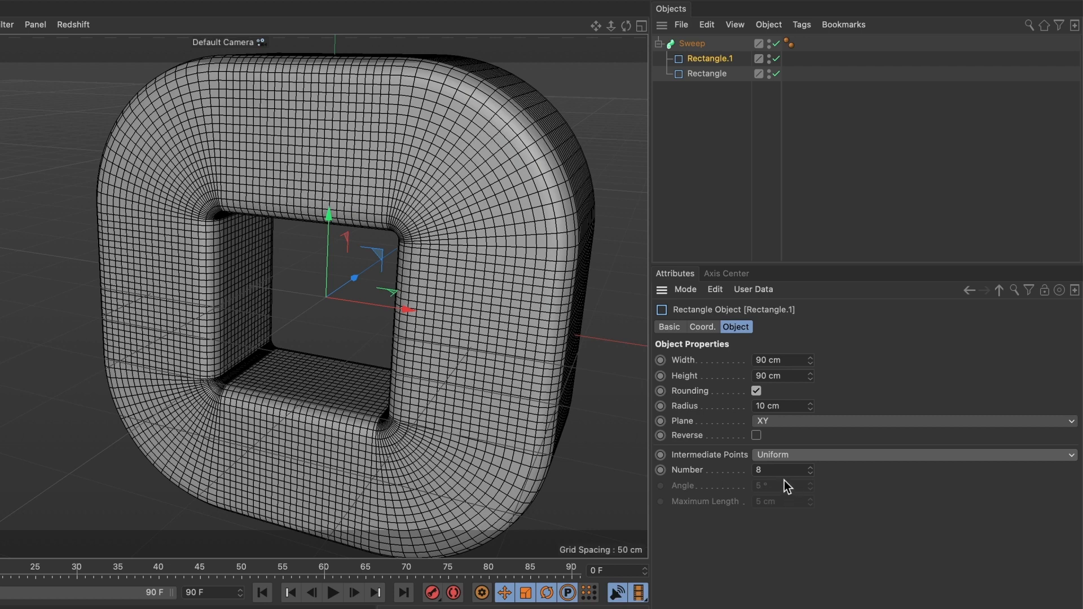
double_click(746, 470)
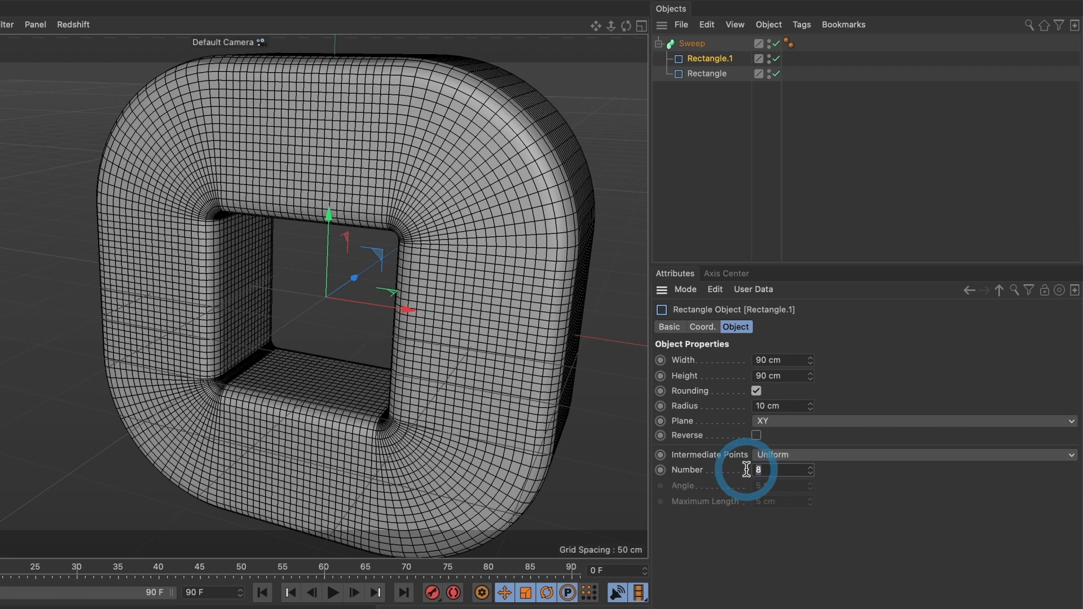
text(10)
key(Return)
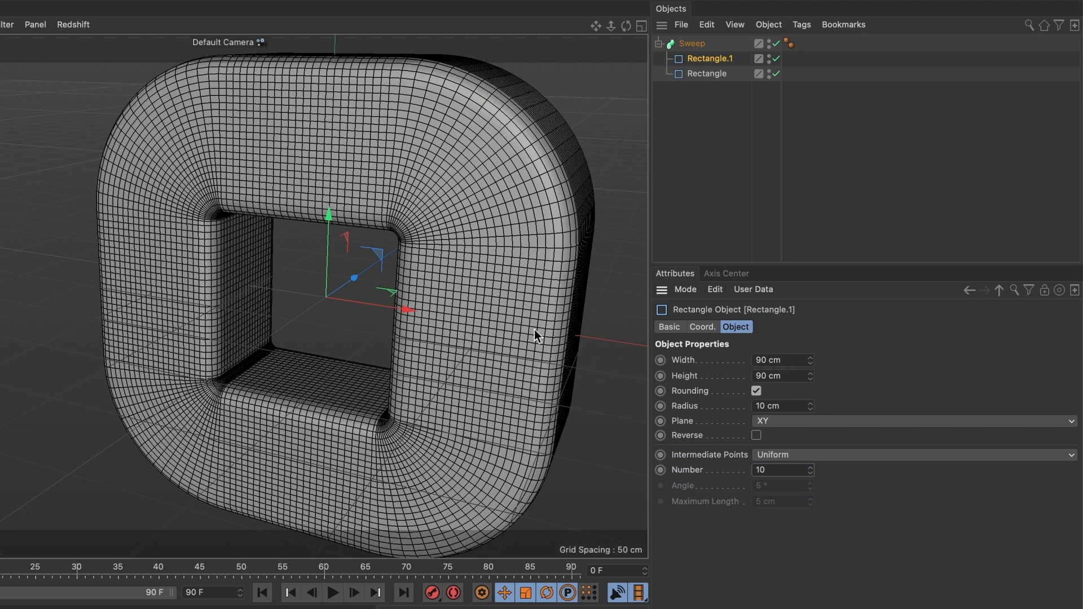
click(694, 44)
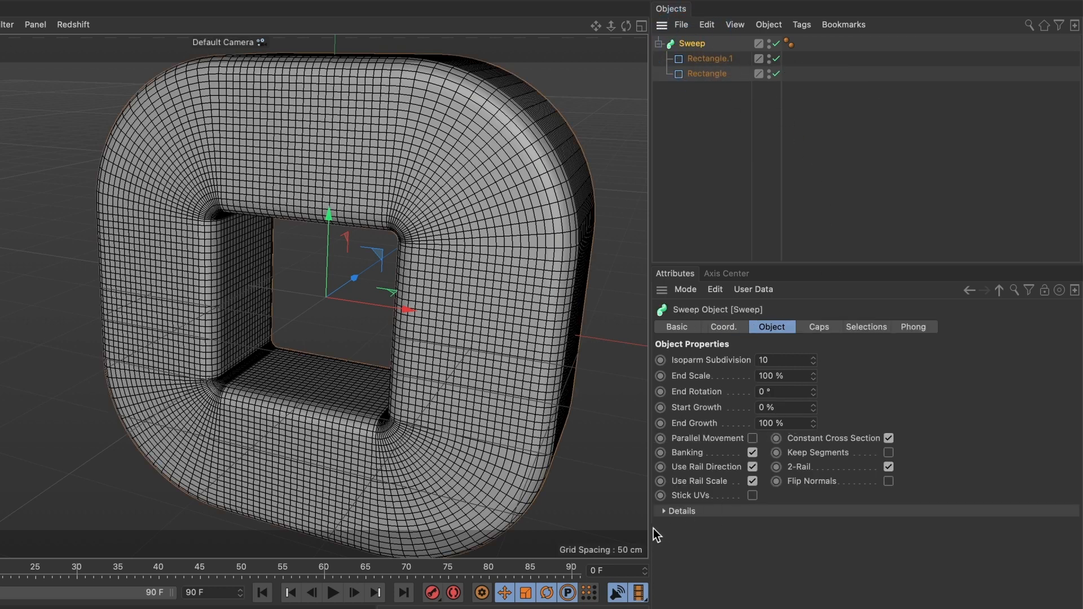
In Sweep Details, ramp the Rotation curve from -180° at start to 180° at end.
click(664, 512)
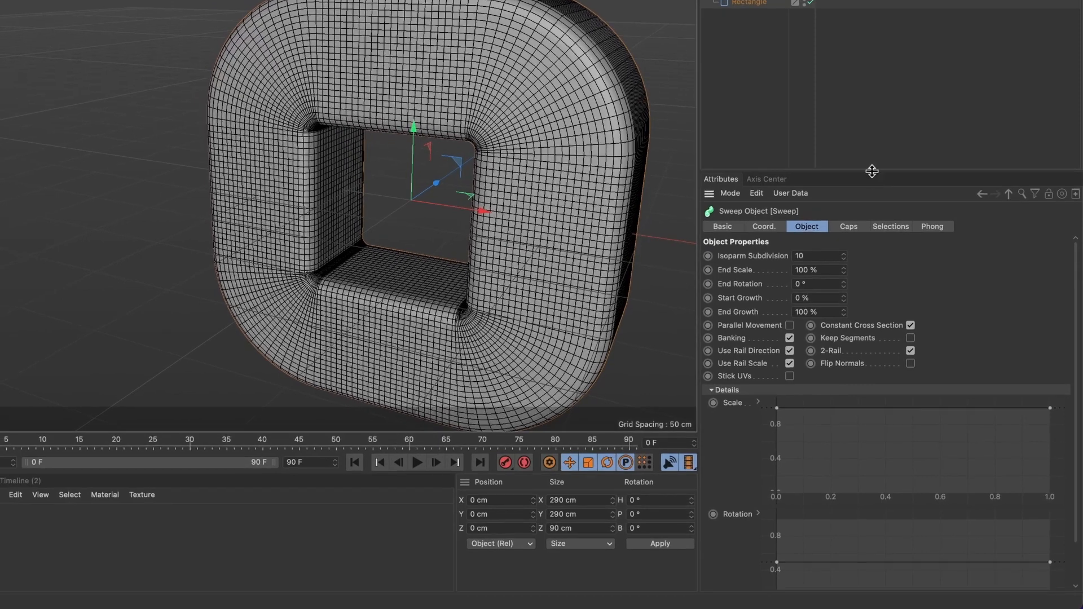
drag(872, 171, 876, 99)
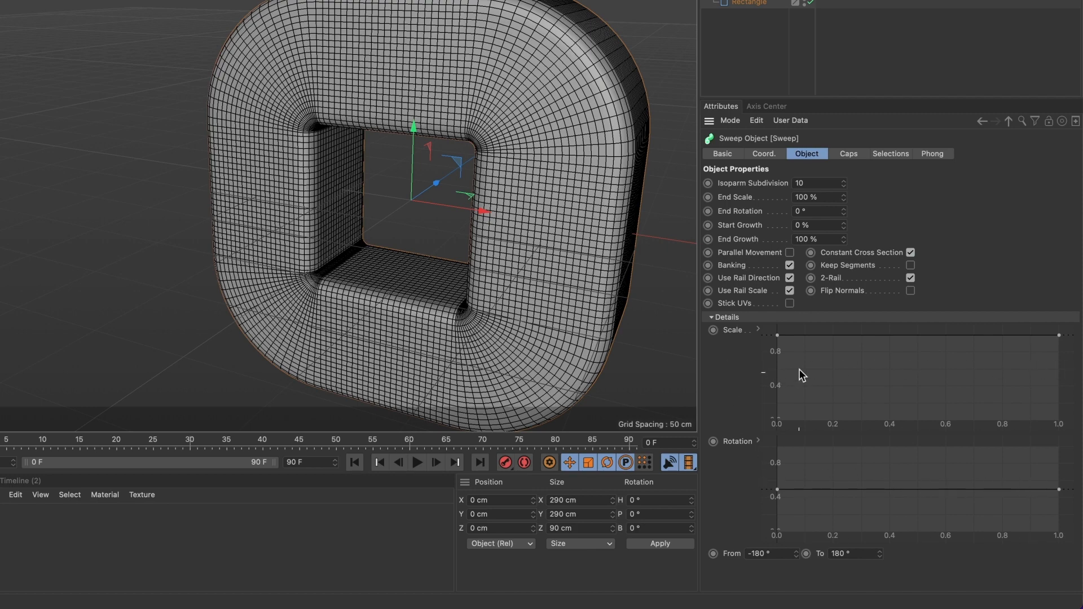
mouse_move(778, 341)
mouse_down()
mouse_move(779, 383)
mouse_move(777, 336)
mouse_up()
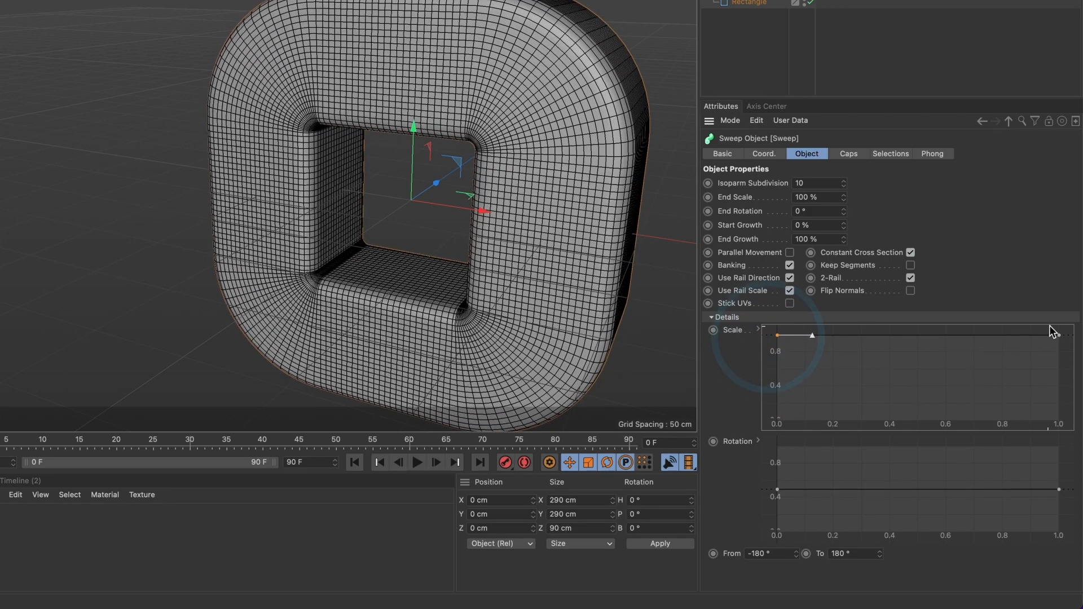
mouse_move(1060, 337)
mouse_down()
mouse_move(1067, 389)
mouse_move(1074, 329)
mouse_up()
drag(779, 496, 777, 532)
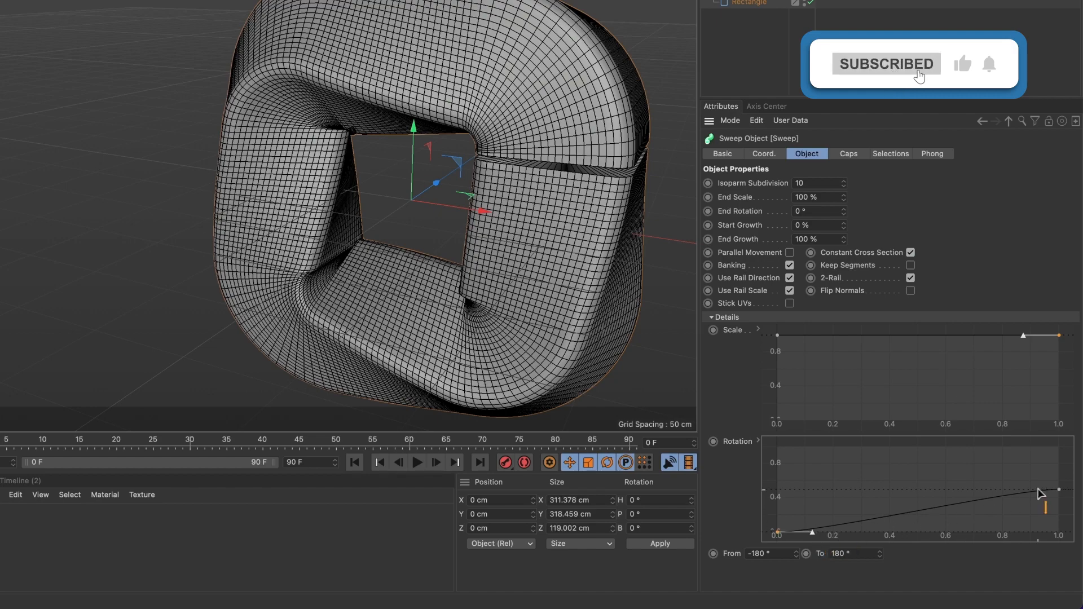
drag(1060, 493, 1026, 455)
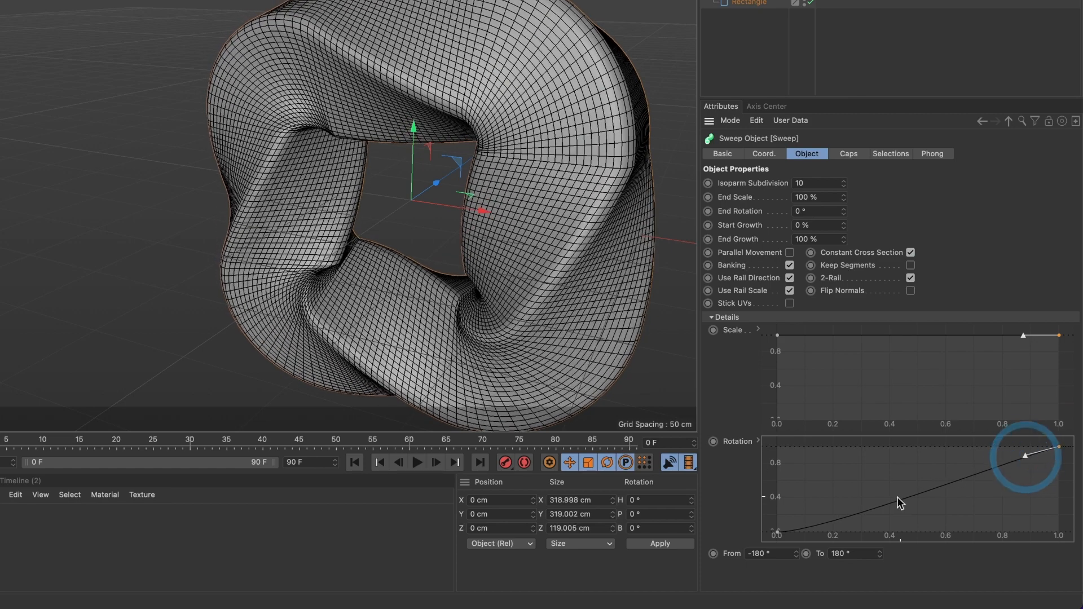
drag(777, 534, 816, 524)
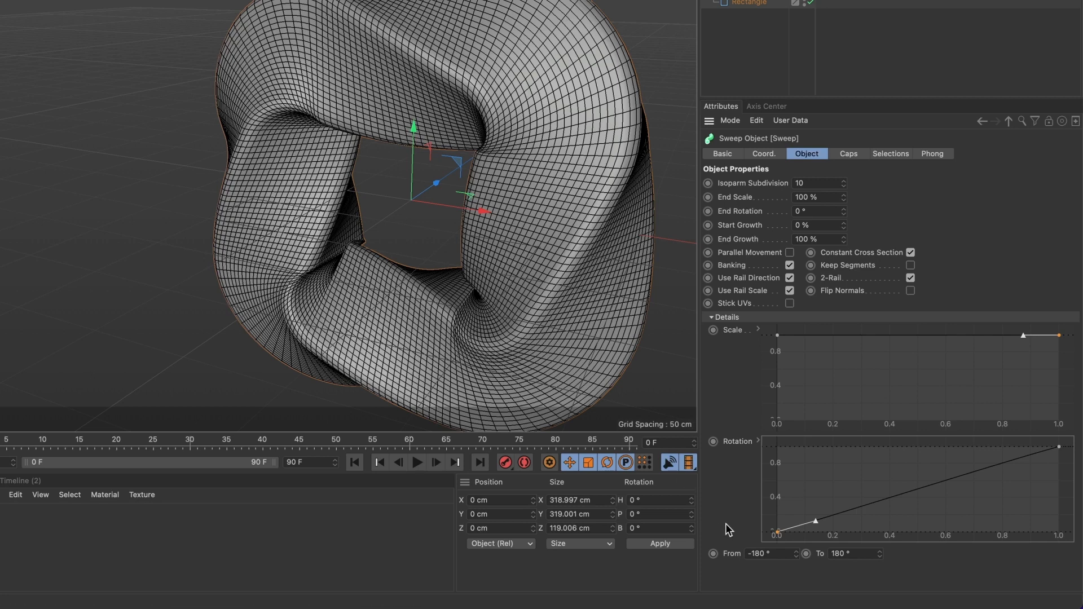
Keyframe Rotation From and To at frame 0, then set From to -360° at frame 90.
click(714, 555)
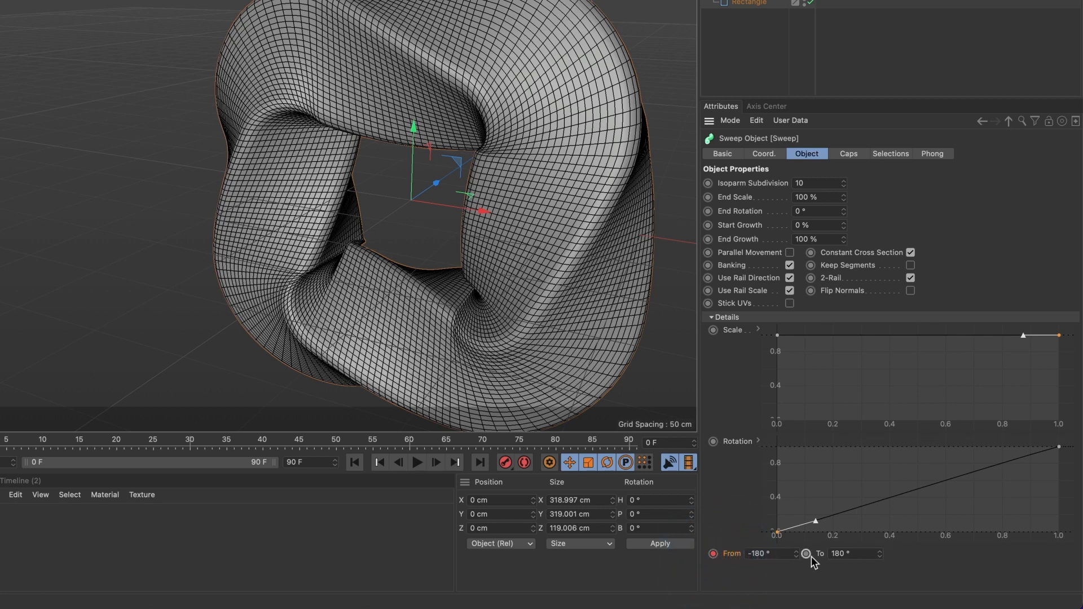
click(808, 554)
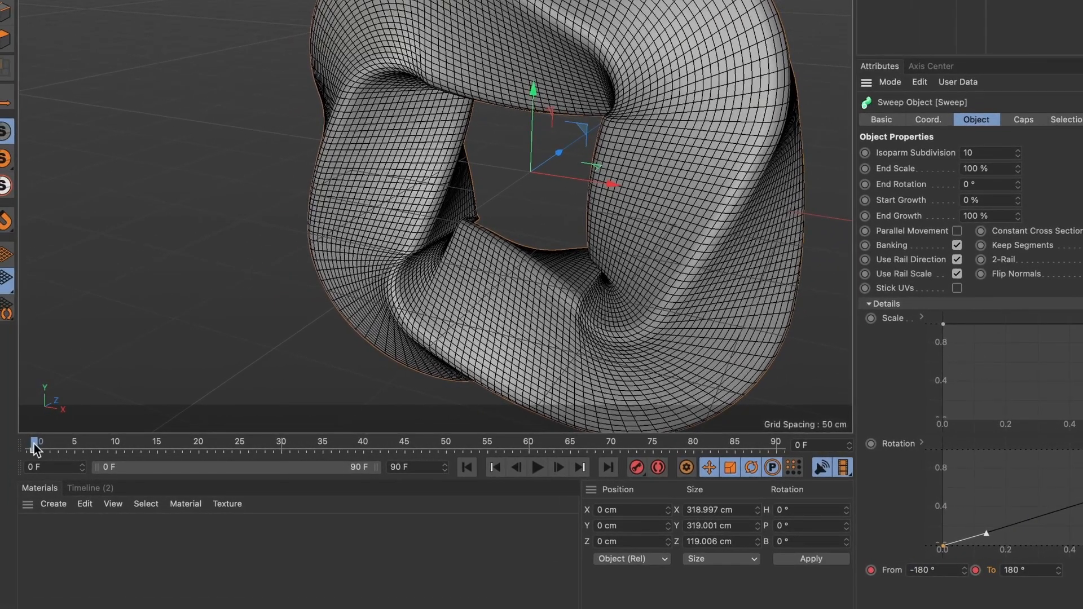
click(838, 449)
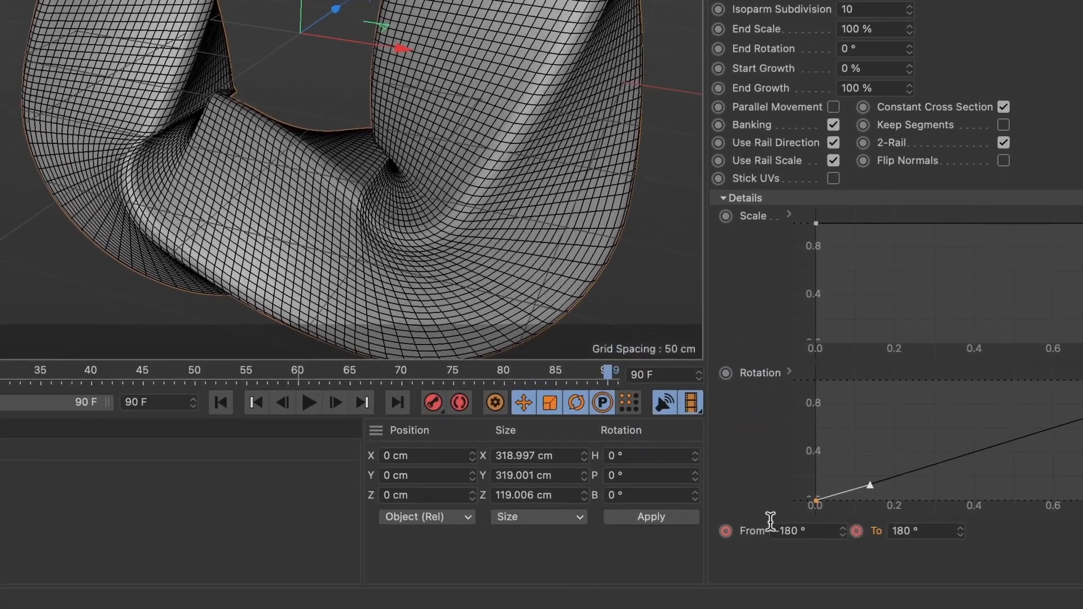
click(811, 531)
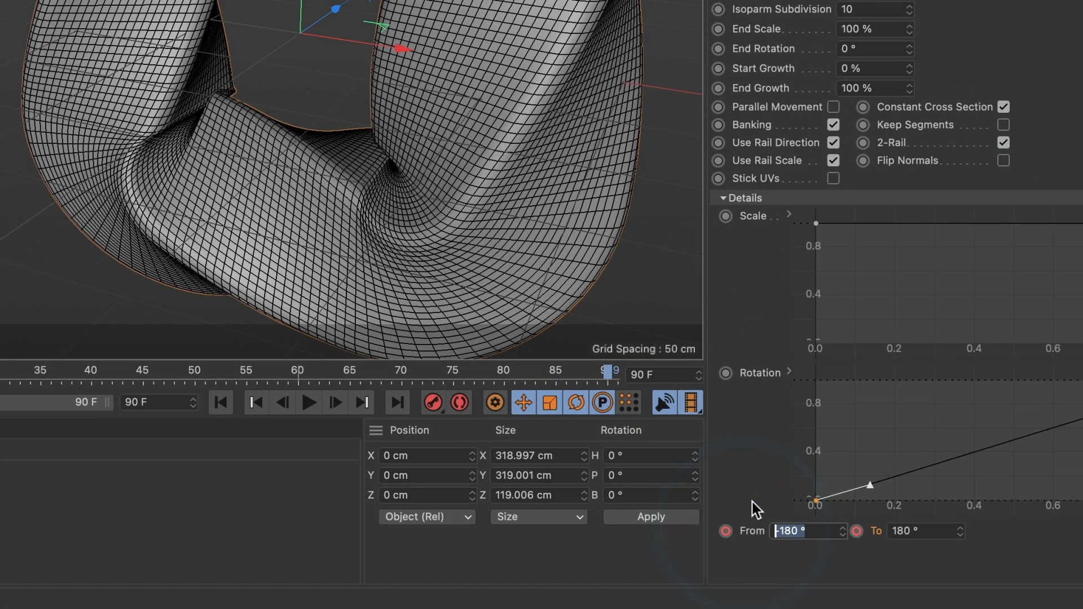
text(-360)
key(Return)
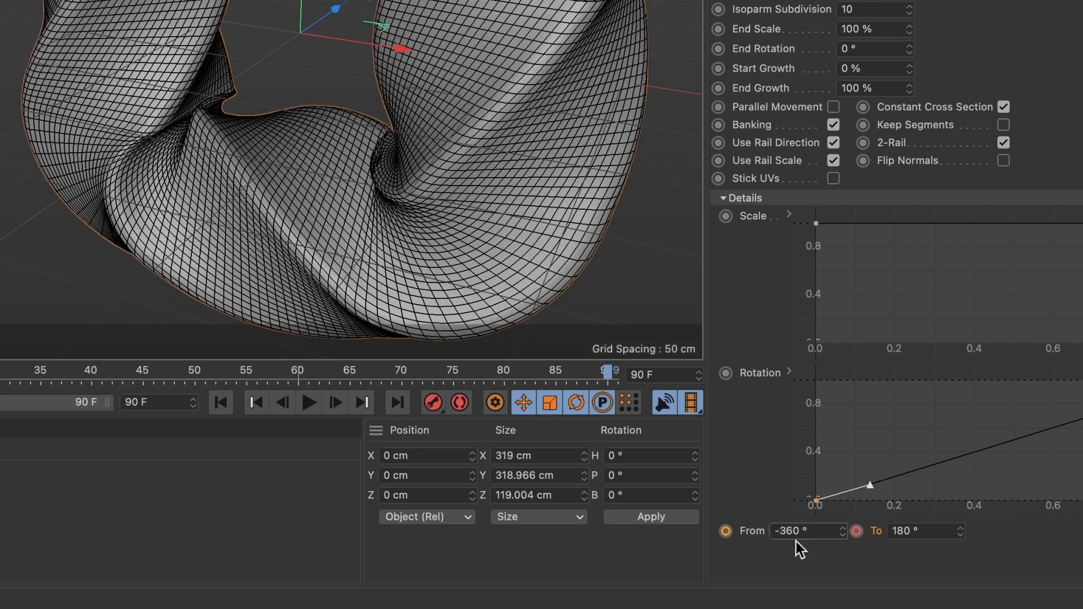
Set To to 0°, keyframe From and To at frame 90, and return to frame 0.
click(959, 537)
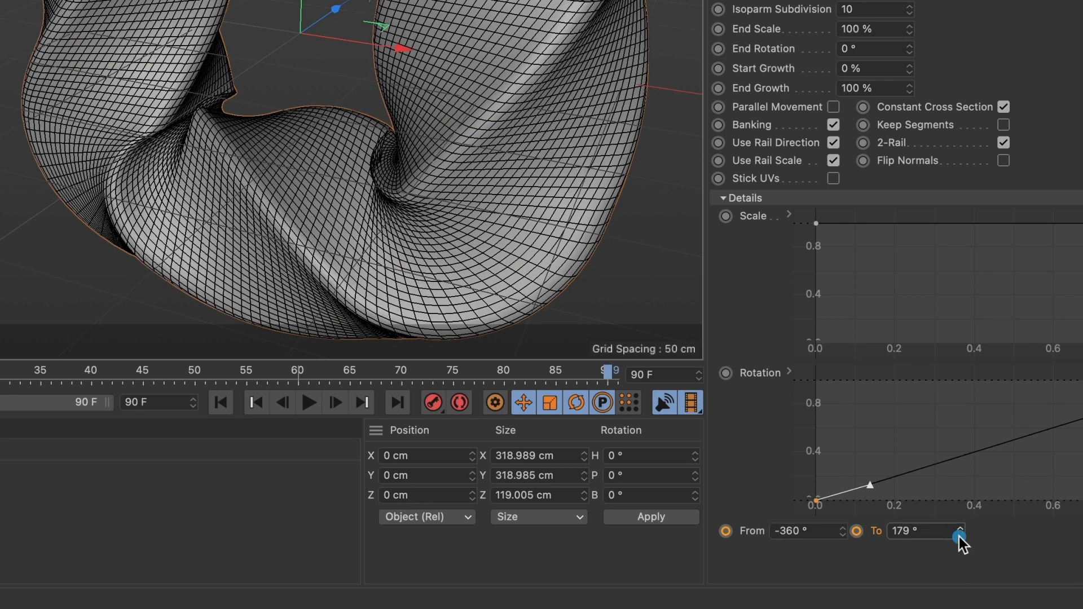
double_click(903, 532)
text(0)
key(Return)
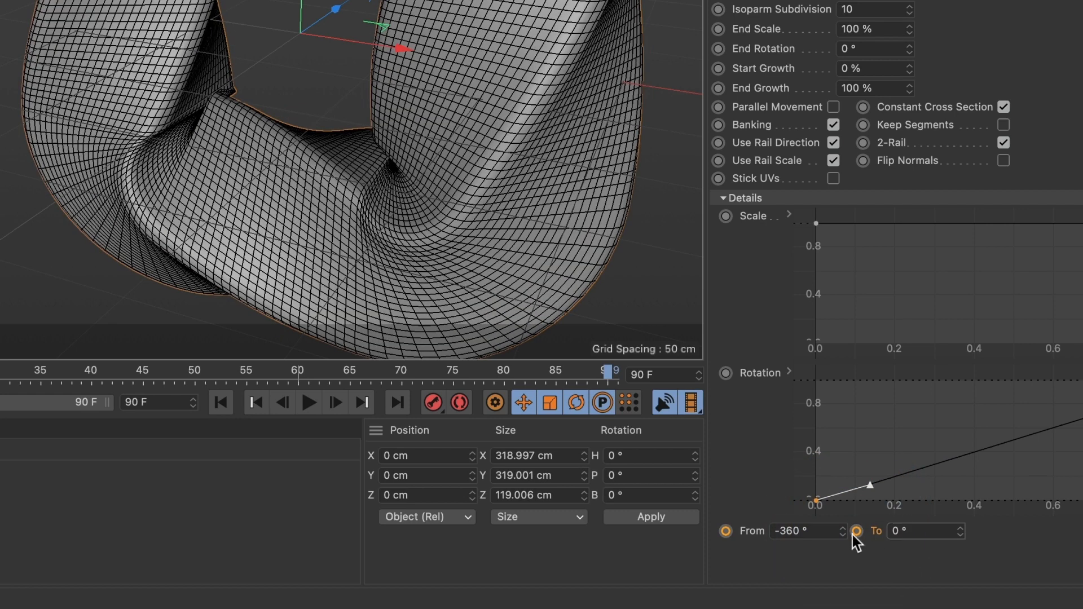
click(727, 531)
click(858, 531)
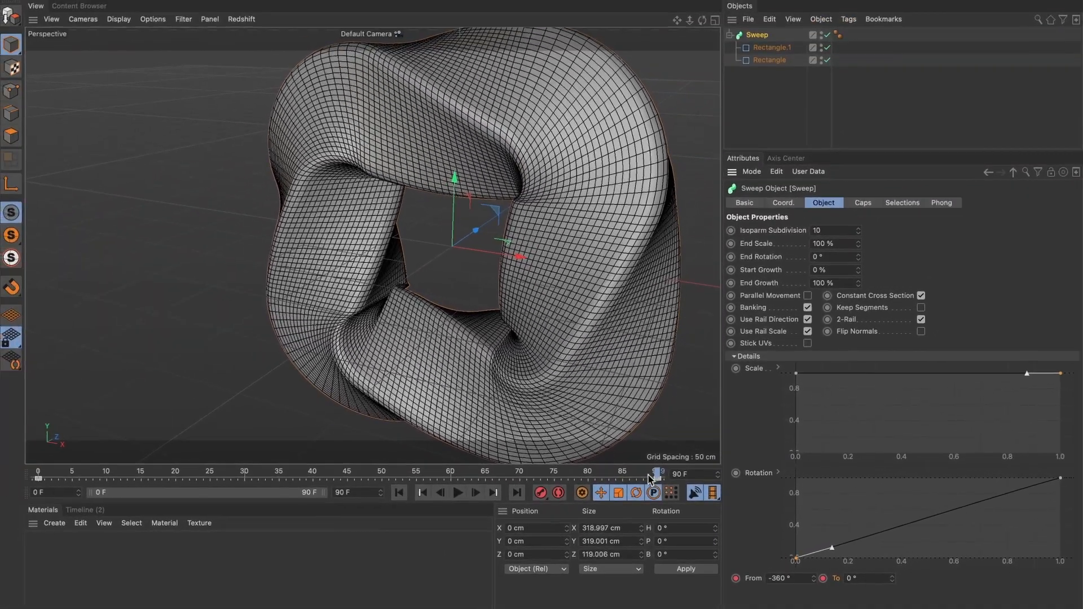
drag(650, 478, 609, 478)
drag(326, 474, 22, 467)
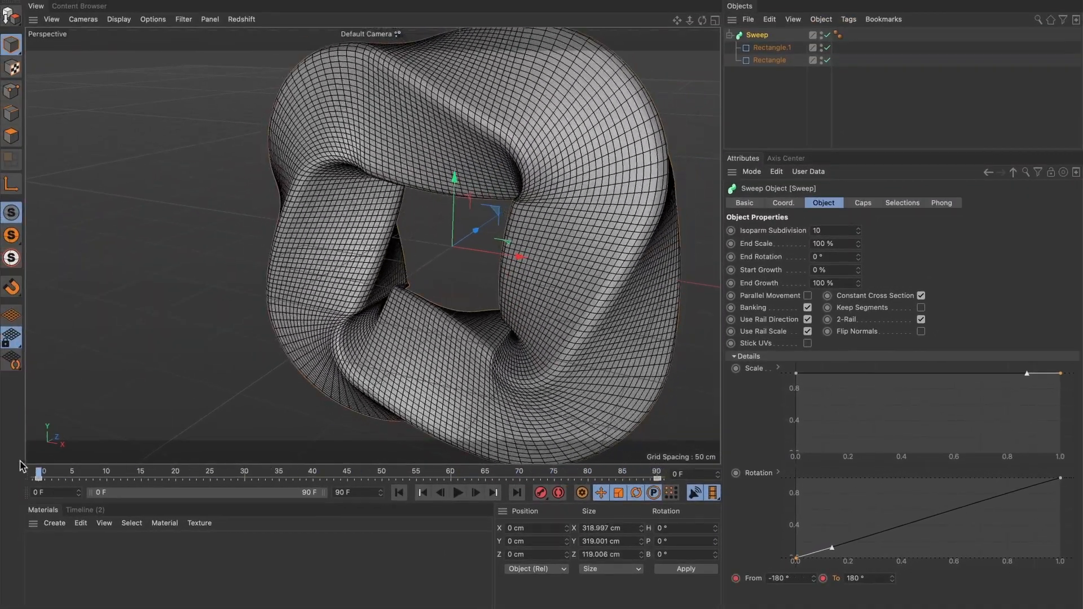
Preview the twist, then set the frame 90 keyframe's interpolation to Linear.
click(455, 495)
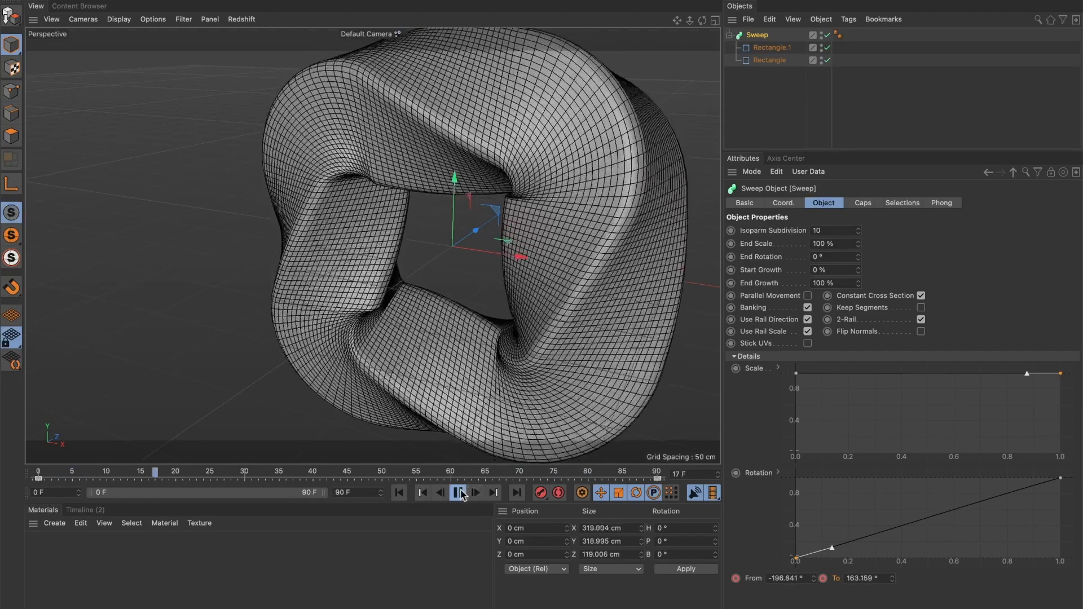
click(459, 493)
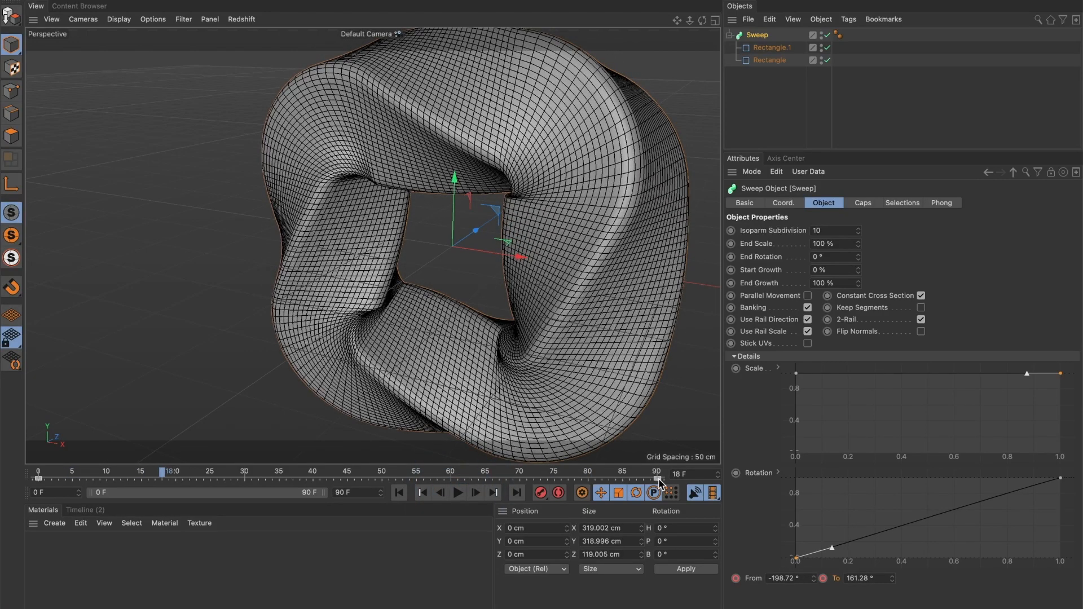
click(658, 479)
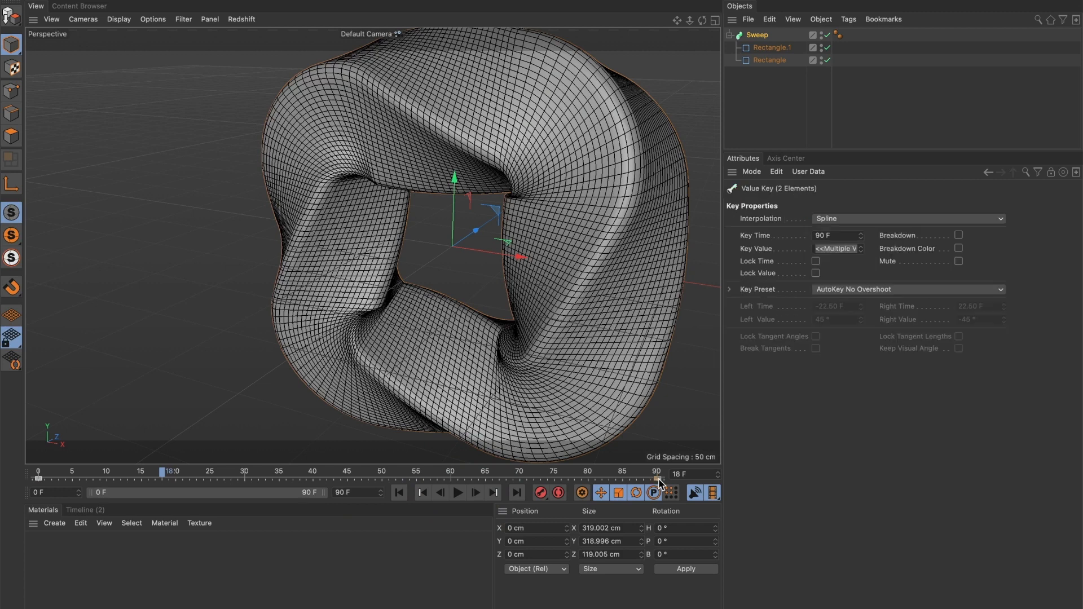
click(859, 219)
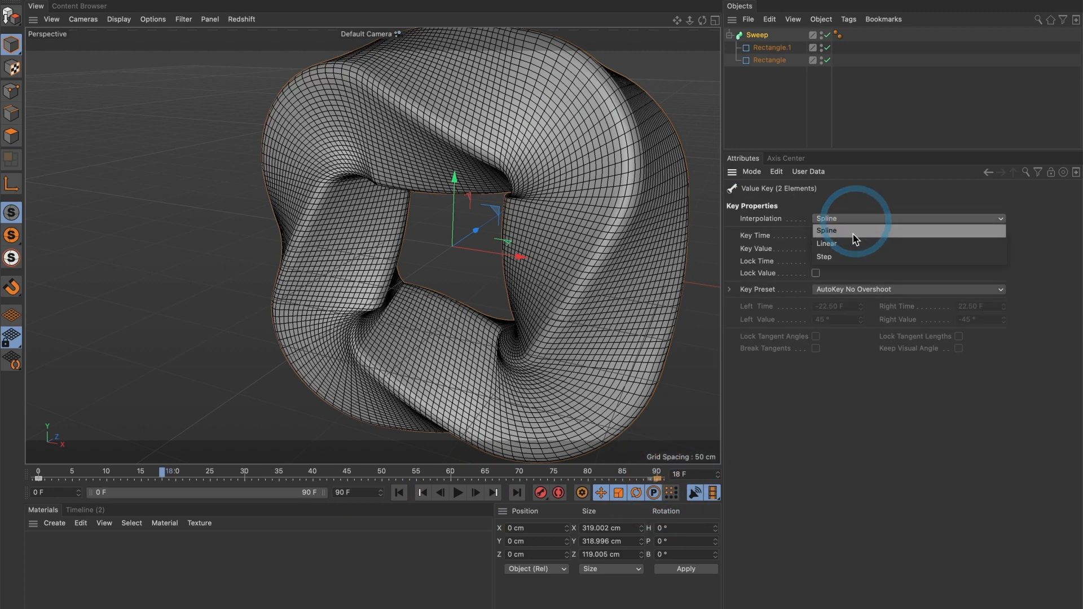
click(838, 240)
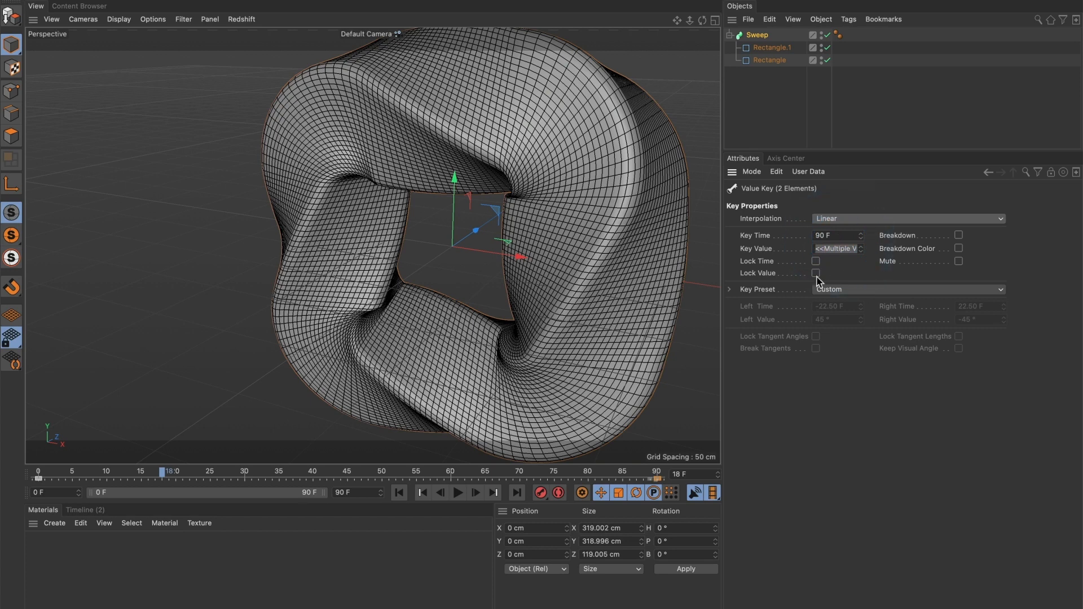
Set the frame 0 keyframe's interpolation to Linear and replay to check constant speed.
click(39, 479)
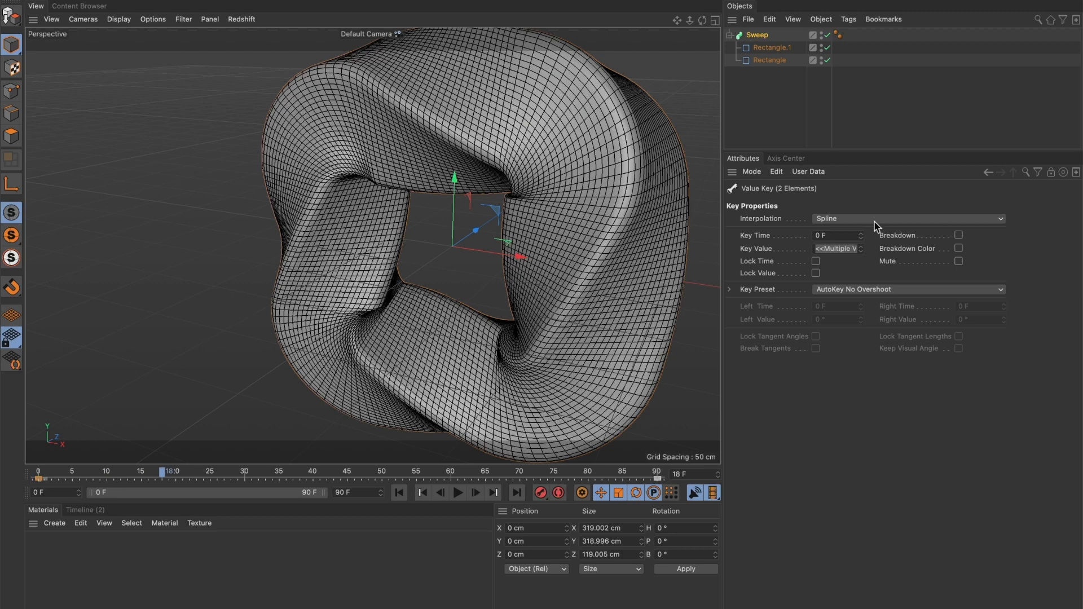
click(839, 221)
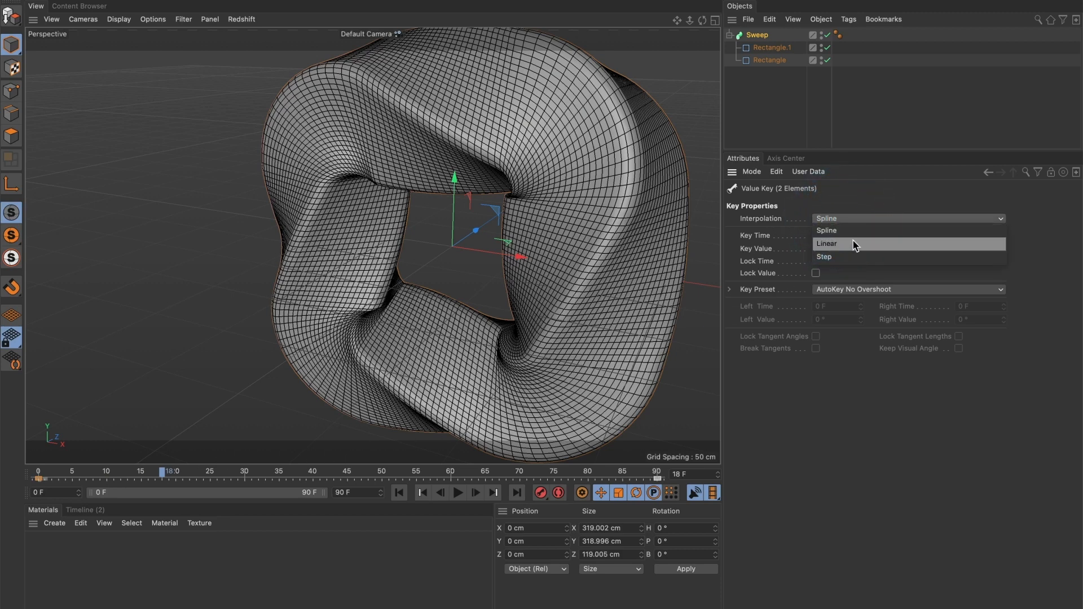
click(854, 245)
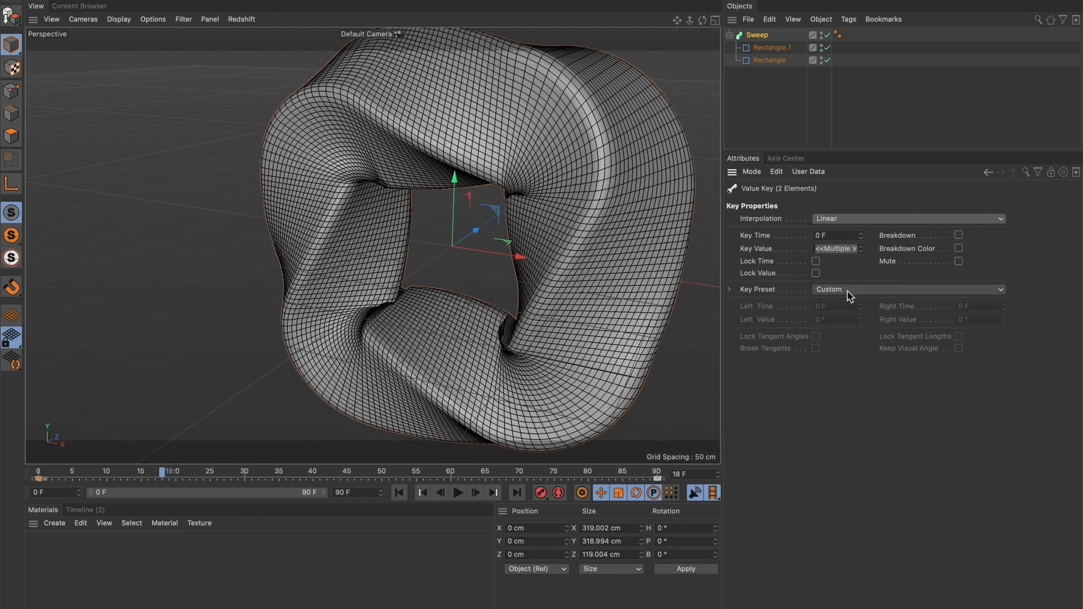
click(458, 493)
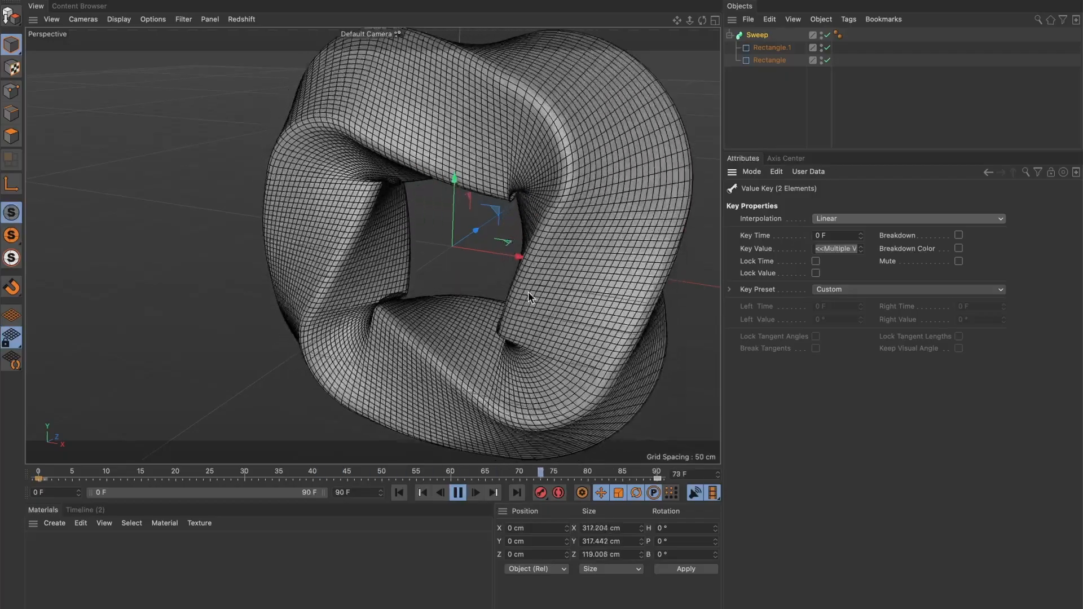
click(458, 492)
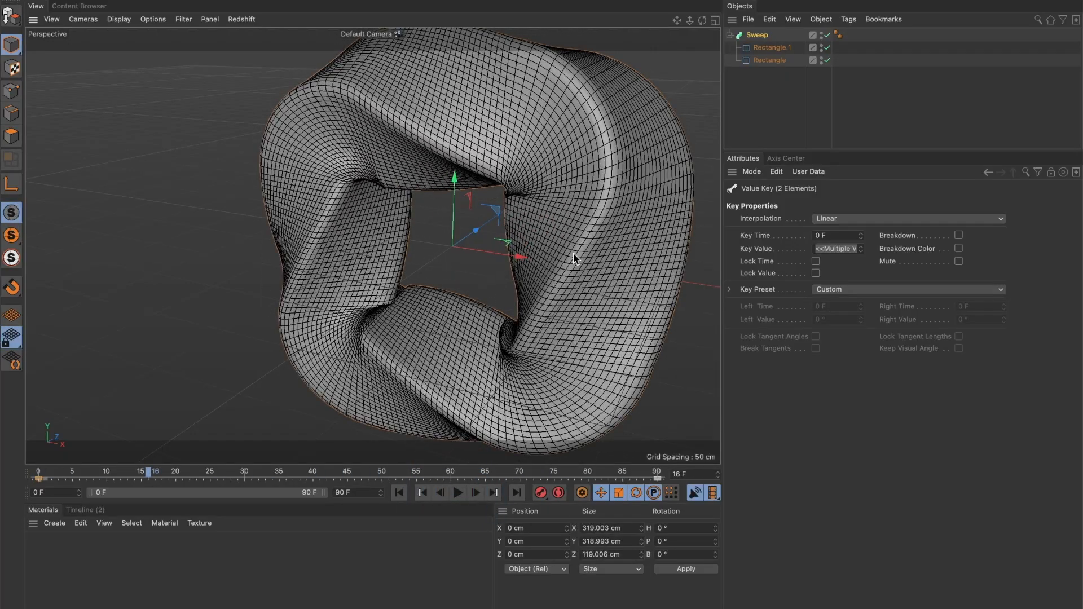
mouse_move(573, 253)
alt+mouse_down()
mouse_move(611, 242)
mouse_move(581, 242)
alt+mouse_up()
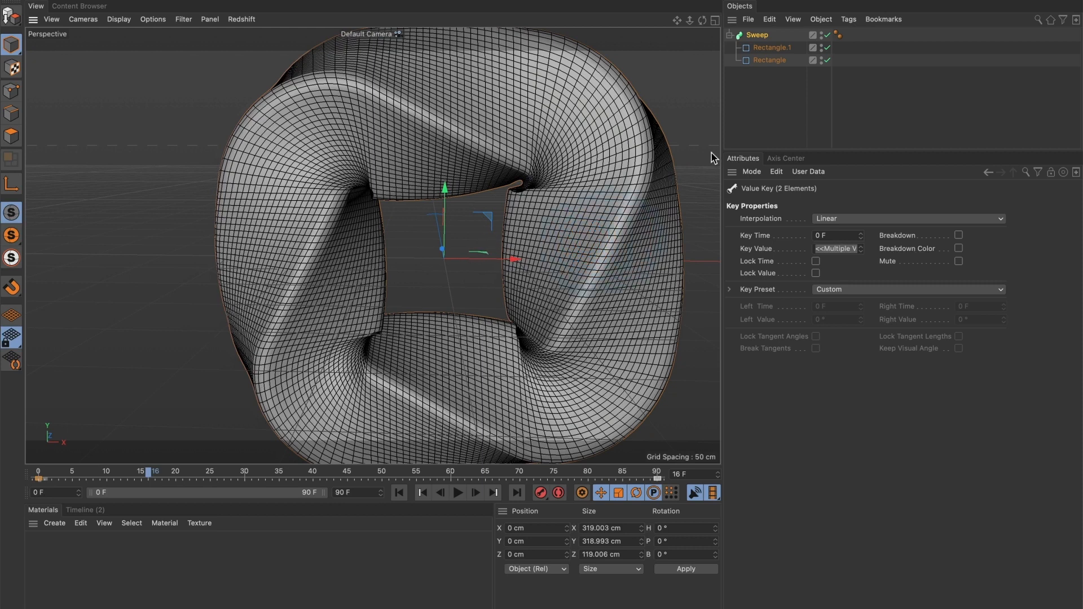
Make the Rectangle.1 profile a 50 × 50 cm square and preview the animation.
click(776, 51)
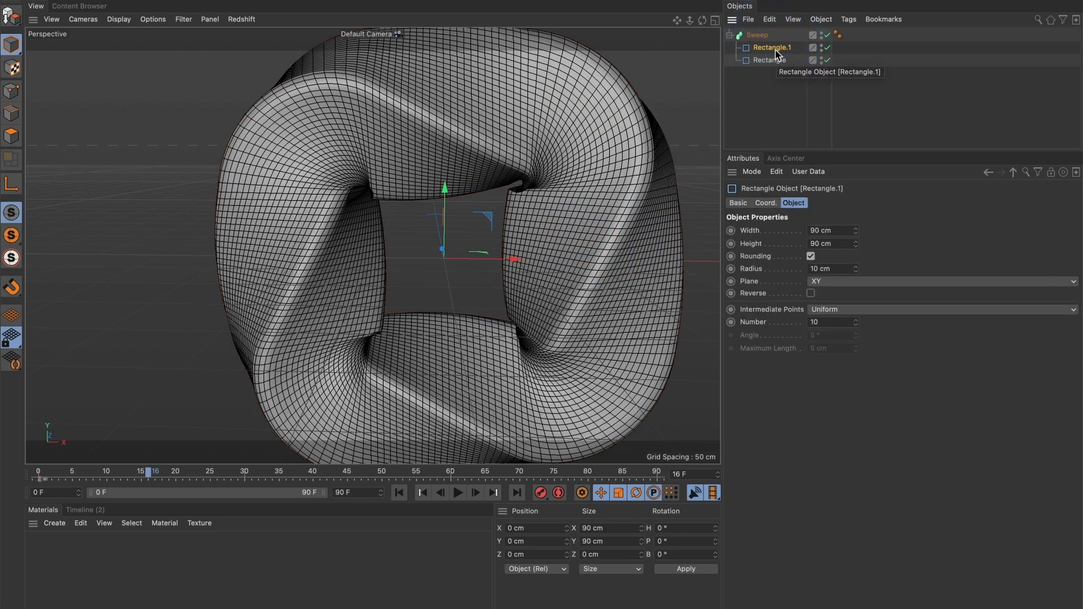
click(849, 230)
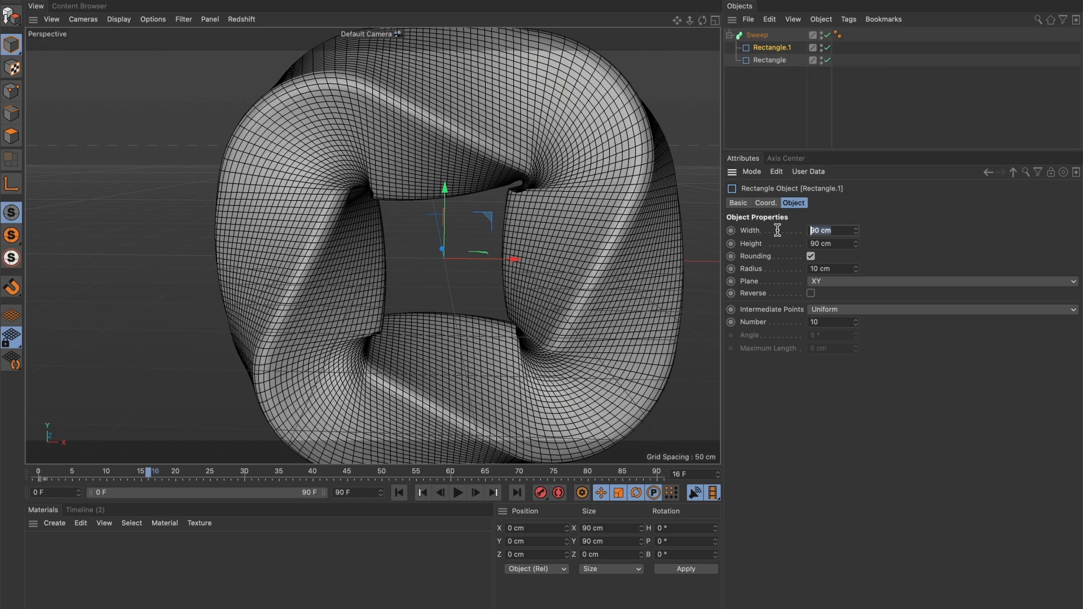
click(836, 243)
text(50)
key(Return)
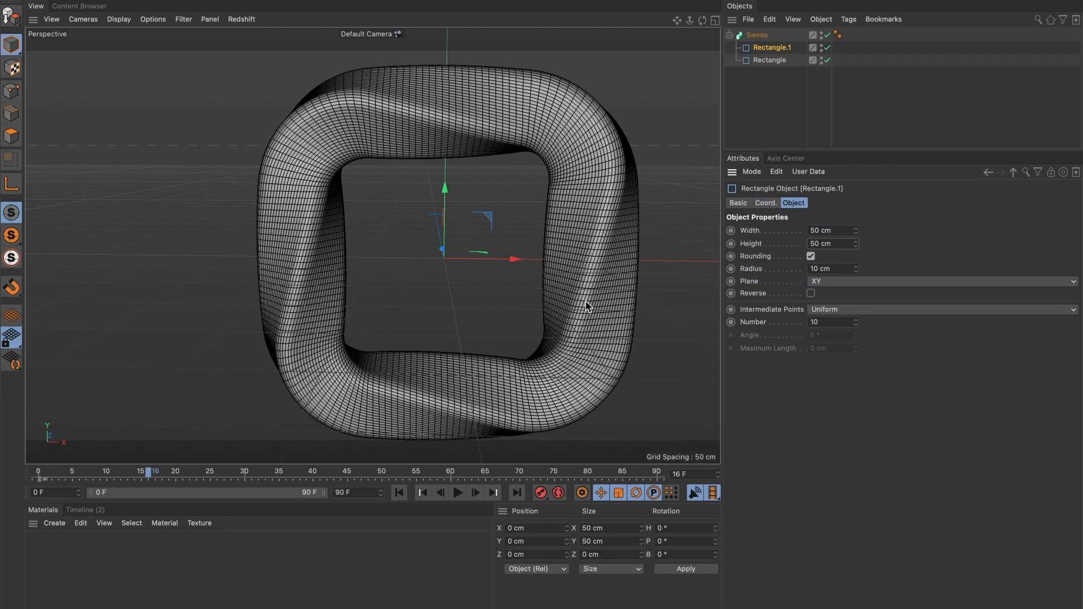
click(457, 492)
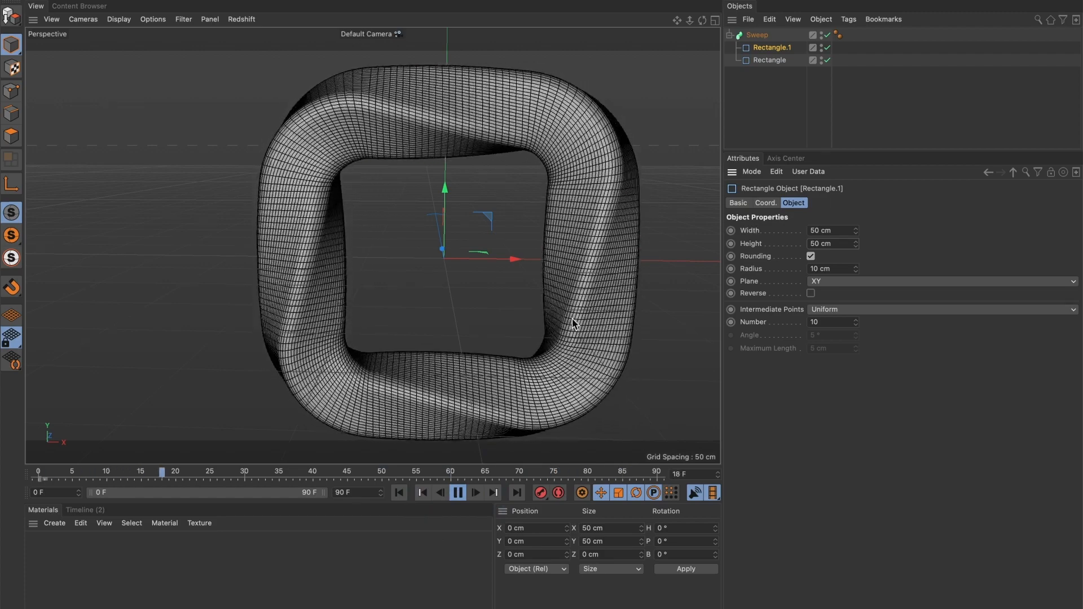
click(458, 492)
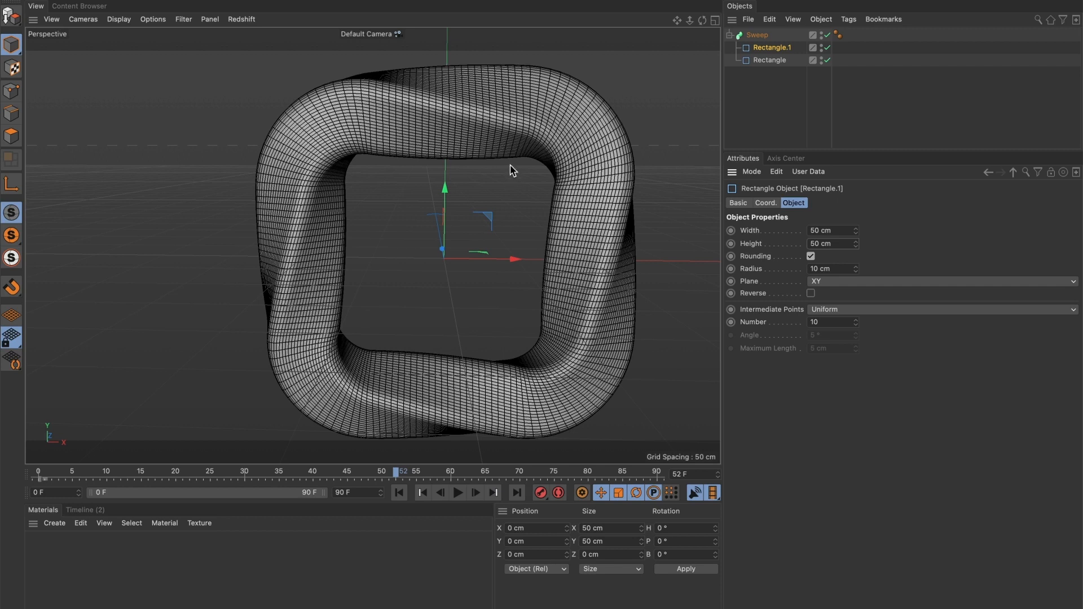
Raise the rail Rectangle's radius to 100 cm and set the profile's radius to 0 cm.
click(770, 60)
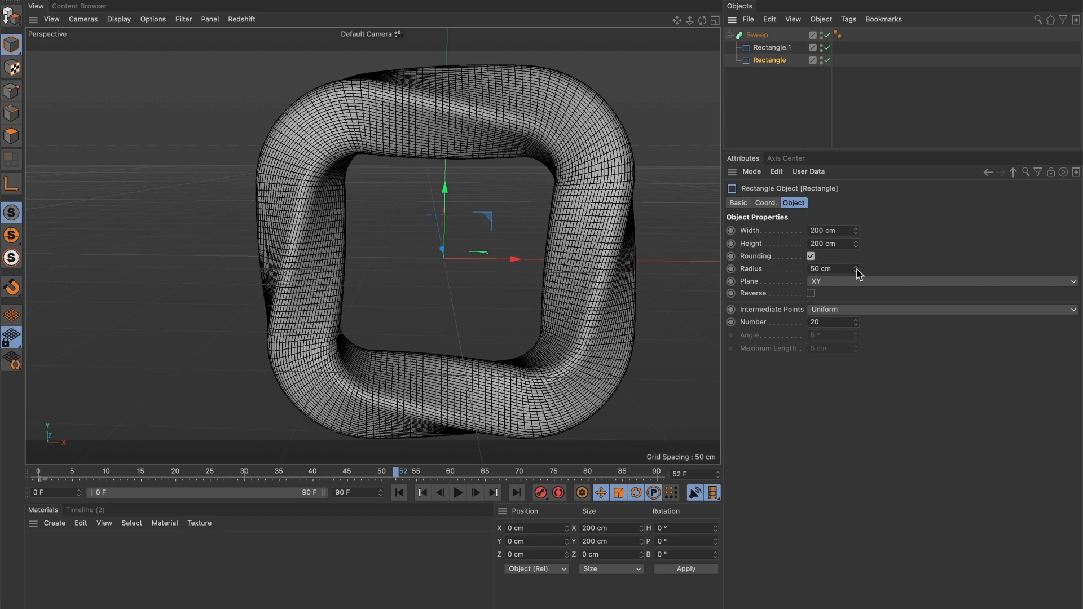
mouse_move(856, 269)
mouse_down()
mouse_move(857, 291)
mouse_move(856, 261)
mouse_up()
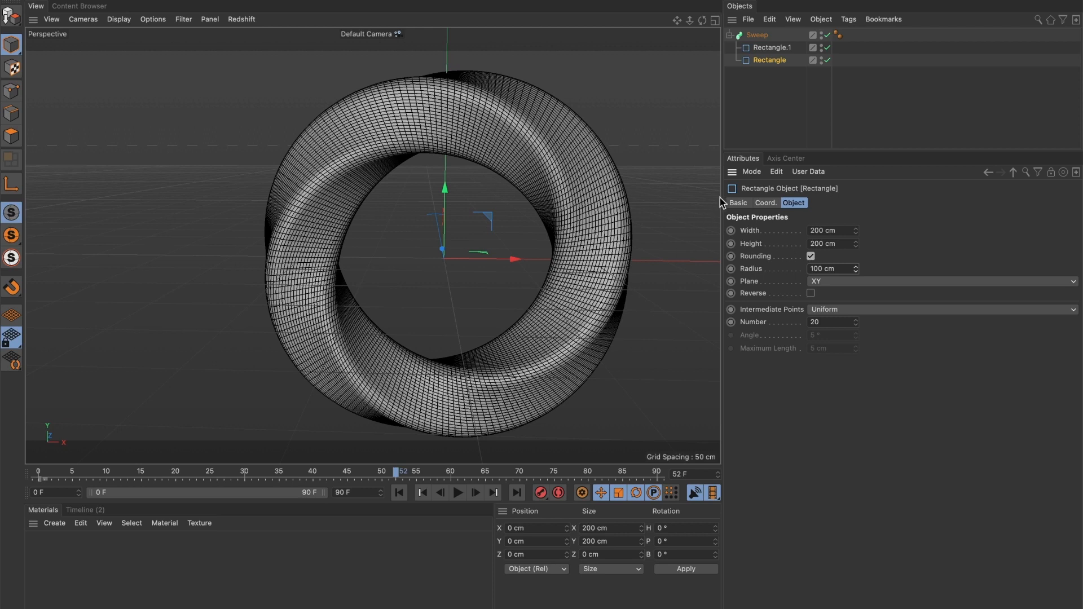
click(764, 49)
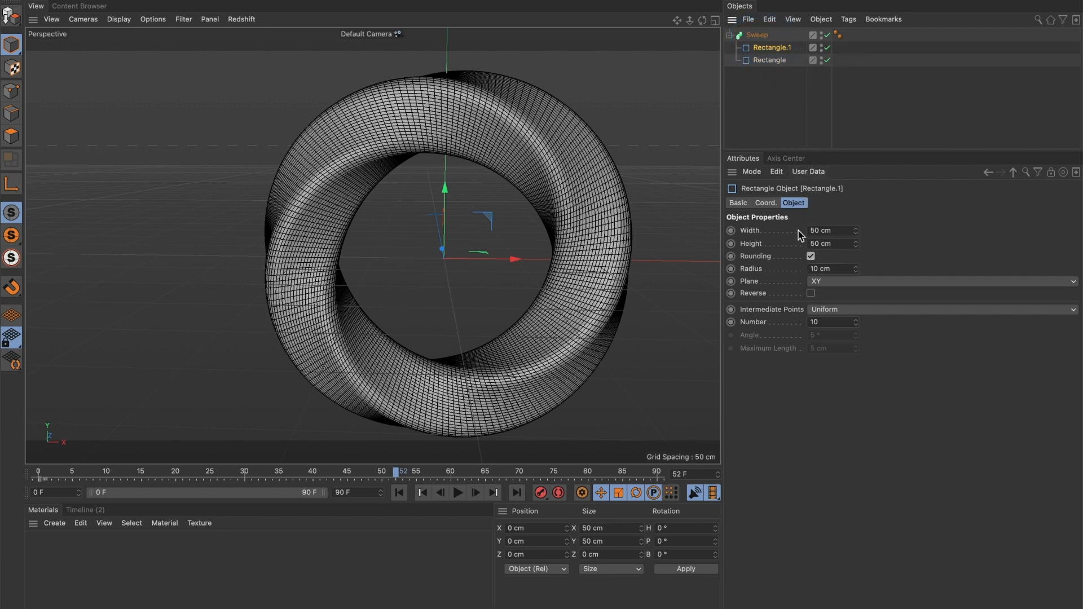
drag(858, 270, 857, 251)
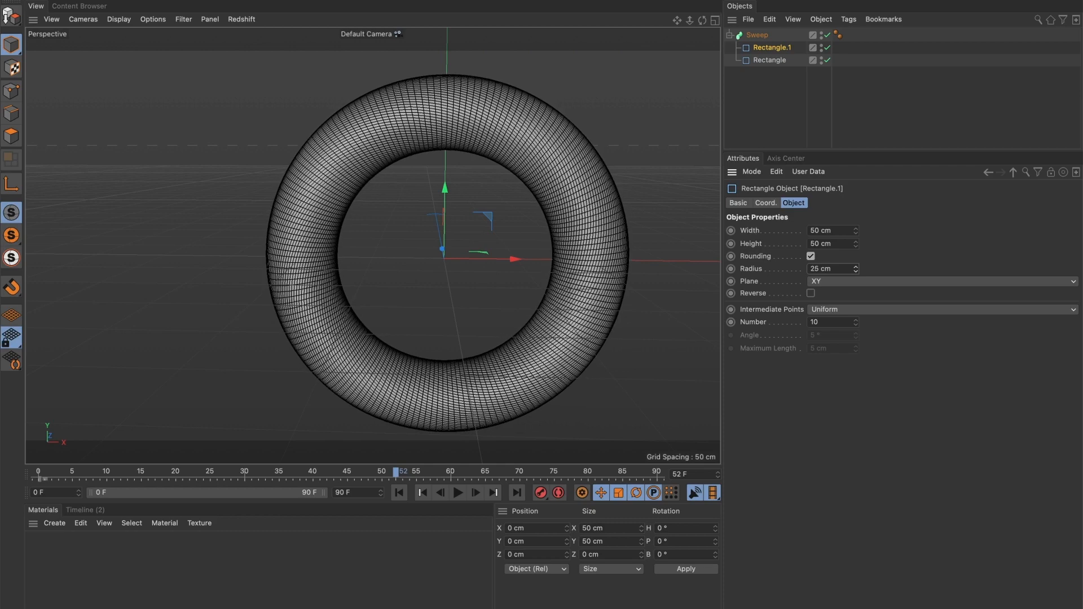
drag(858, 270, 857, 286)
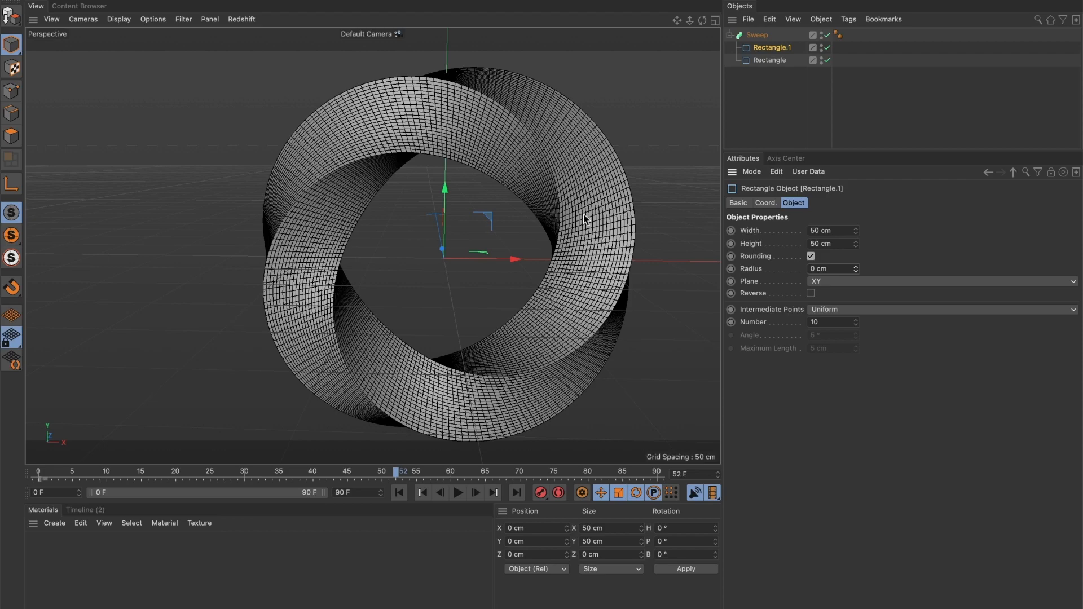
click(459, 493)
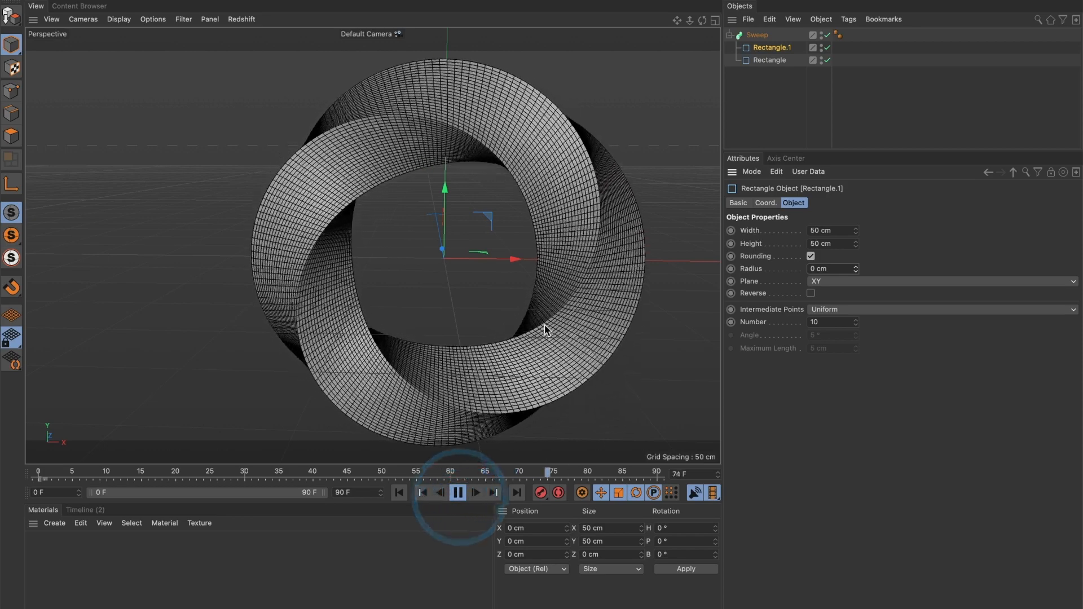